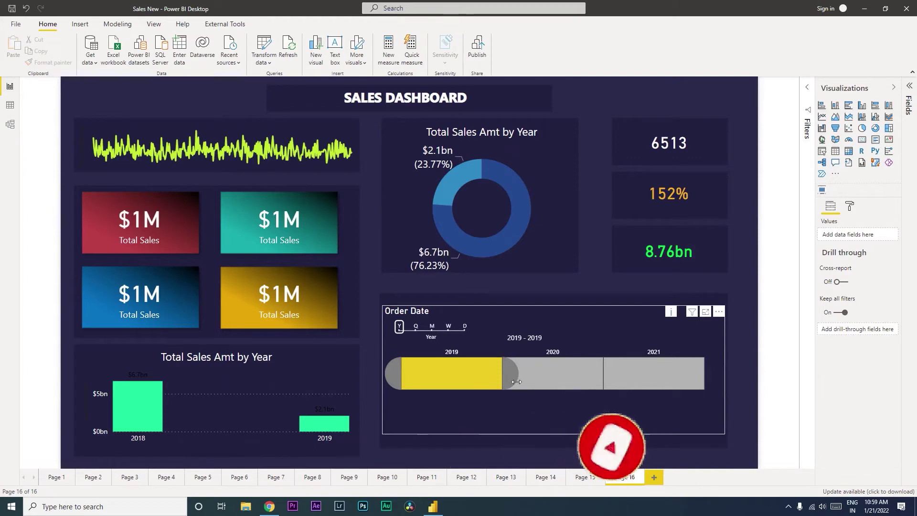
Step: Select 2020 on the Order Date timeline, cycle through quarter, month, week and day, then return to year
left_click(543, 380)
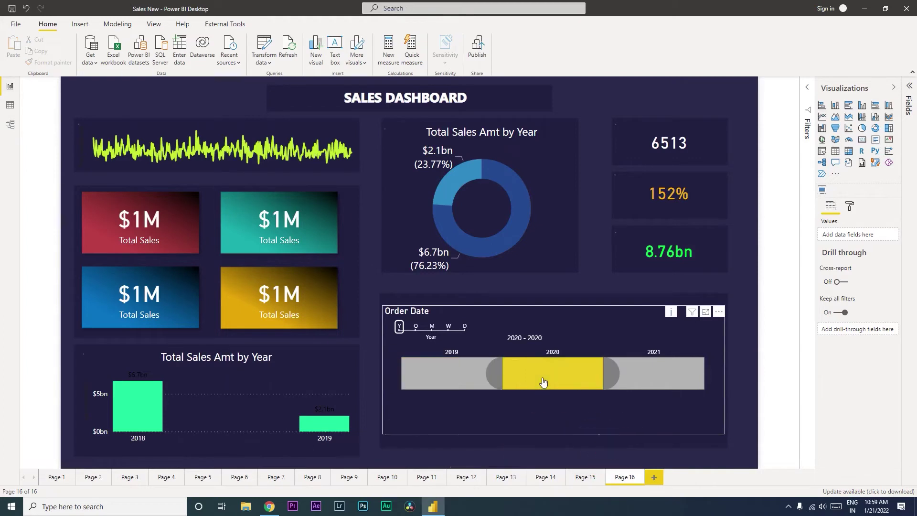
left_click(416, 327)
left_click(433, 329)
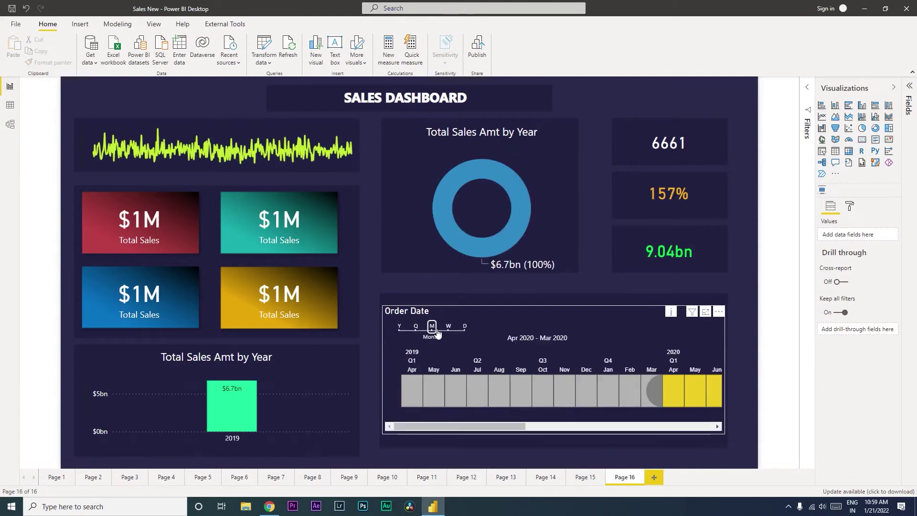
left_click(448, 329)
left_click(465, 326)
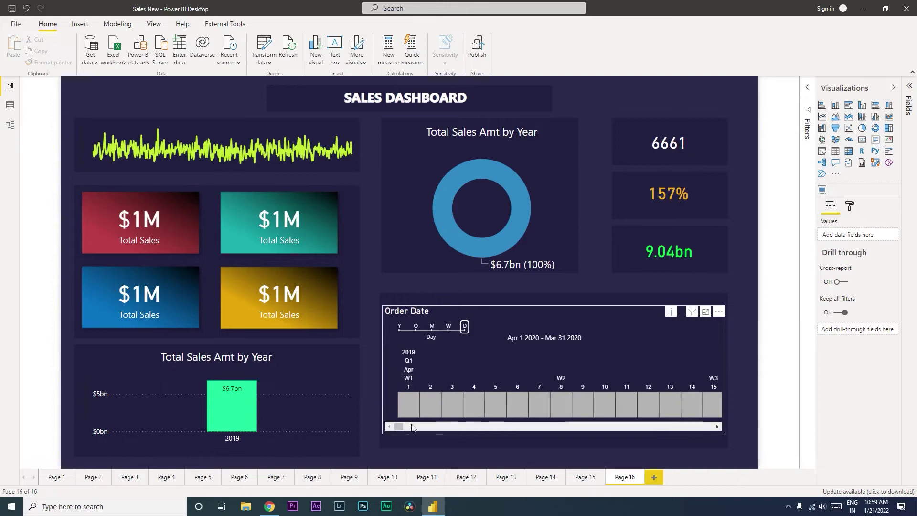
left_click_drag(397, 426, 545, 426)
left_click(399, 327)
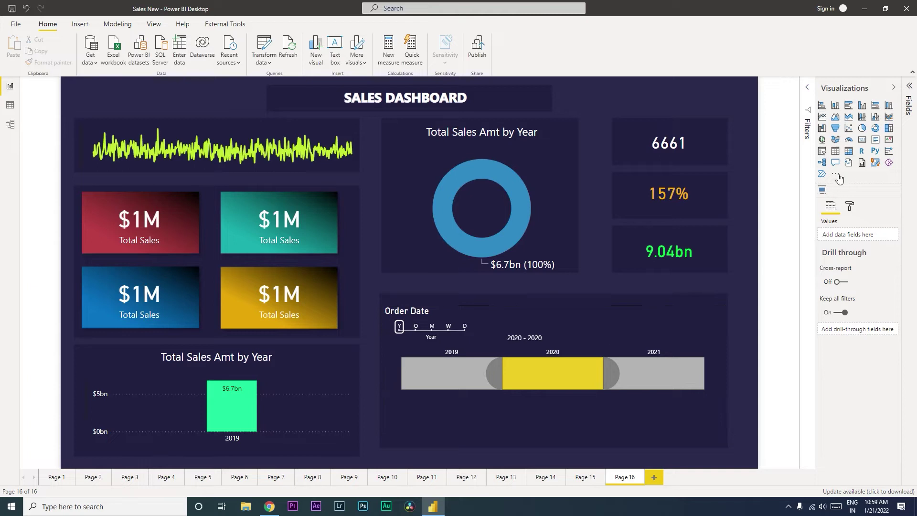
left_click(836, 175)
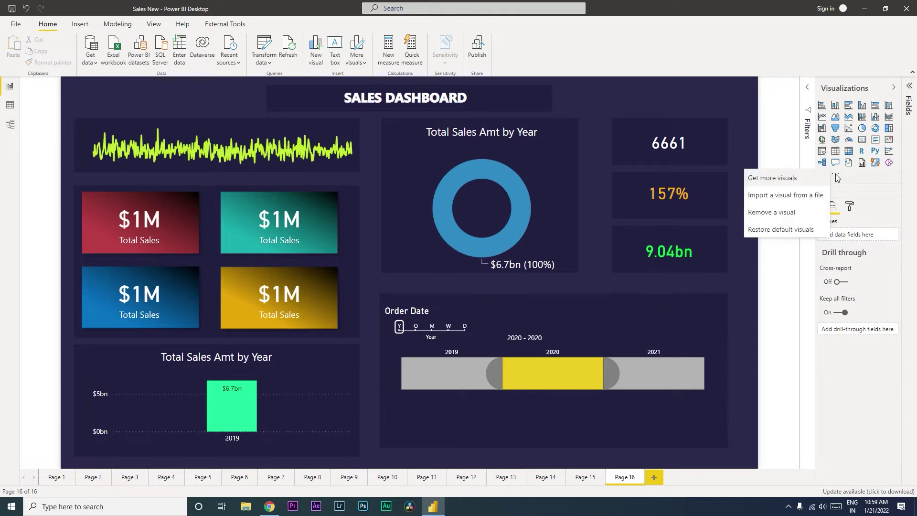
Step: Choose Get more visuals, cancel the email sign-in prompt, and reopen the Visualizations '...' menu
left_click(779, 179)
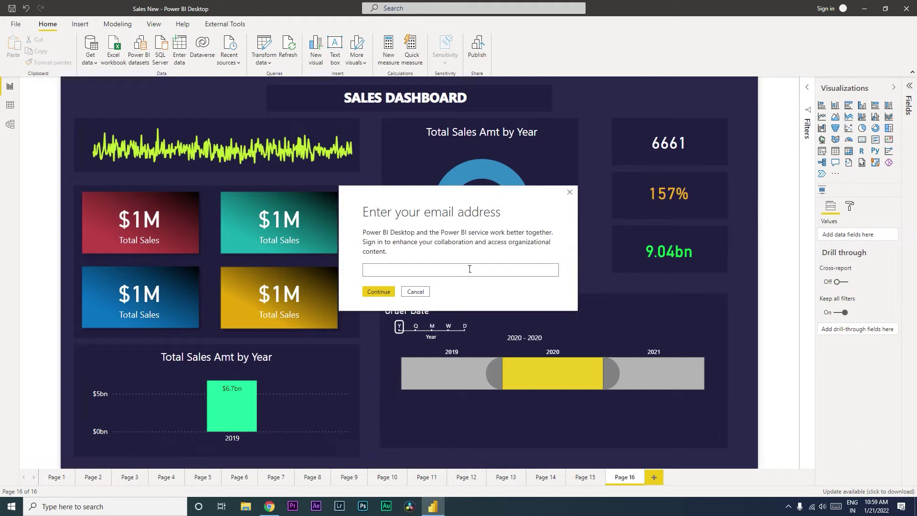
left_click(416, 291)
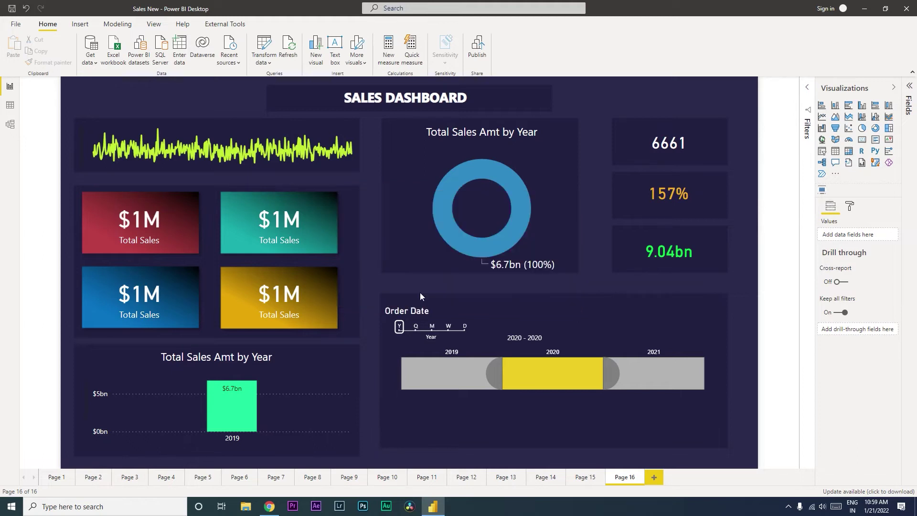
left_click(835, 175)
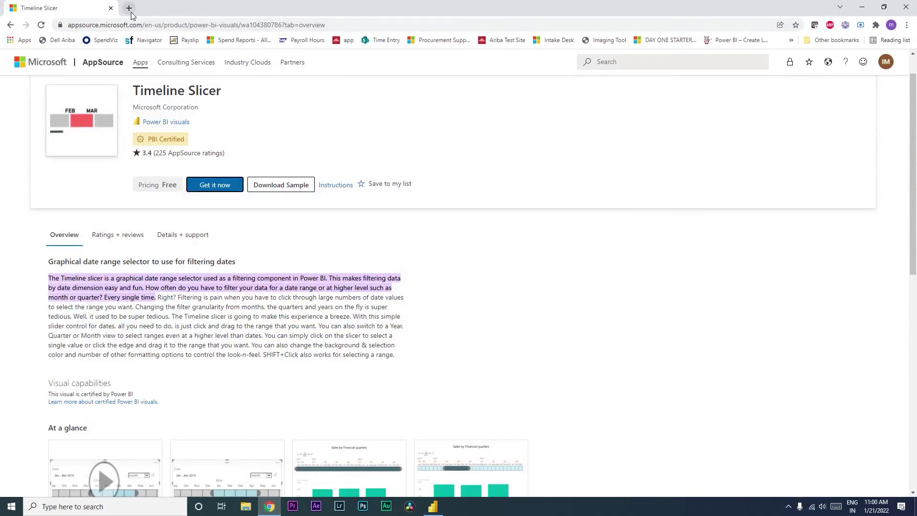
Step: Search the web for 'timeline slicer power bi' and open the AppSource Timeline Slicer page
left_click(129, 8)
type("time")
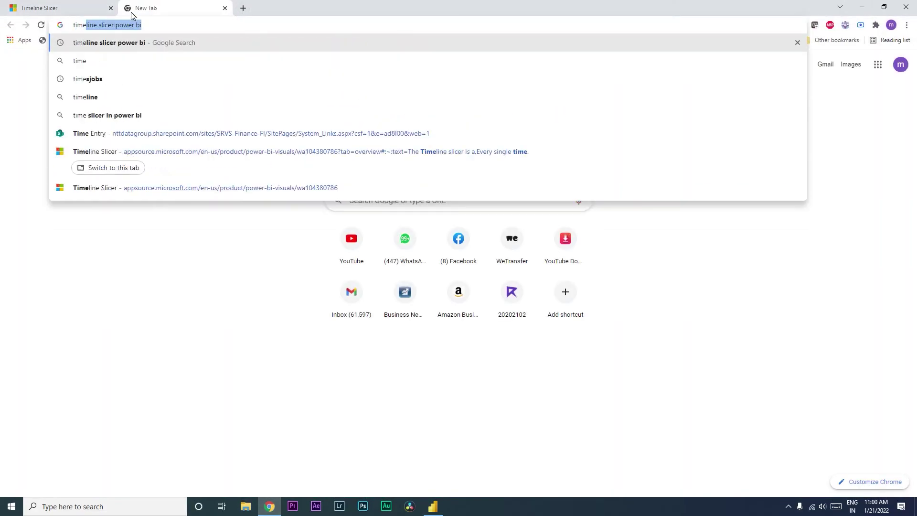
key("Return")
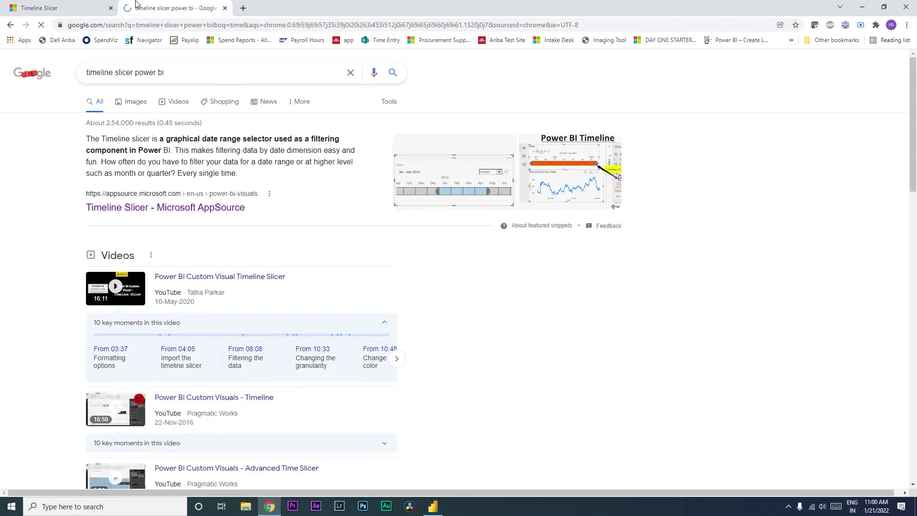
left_click(175, 214)
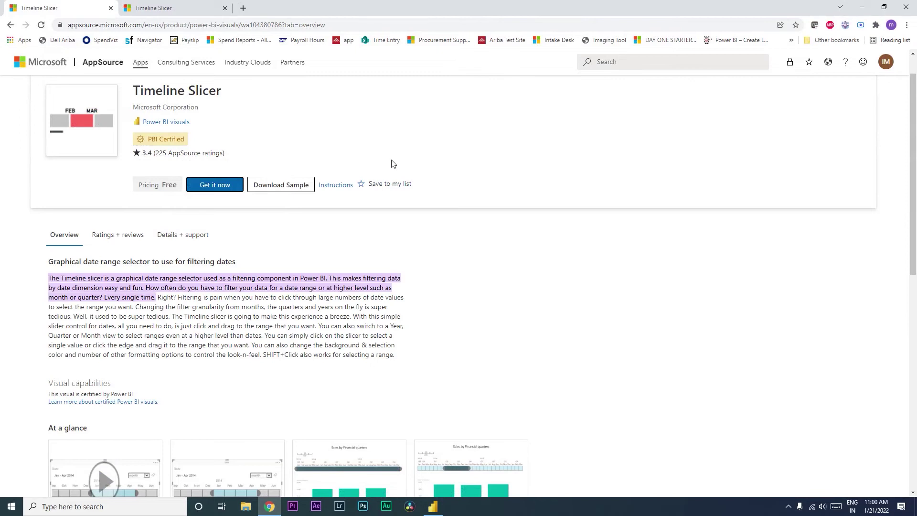
Step: Get the Timeline Slicer, agree to the permission terms, and accept and download it
left_click(218, 188)
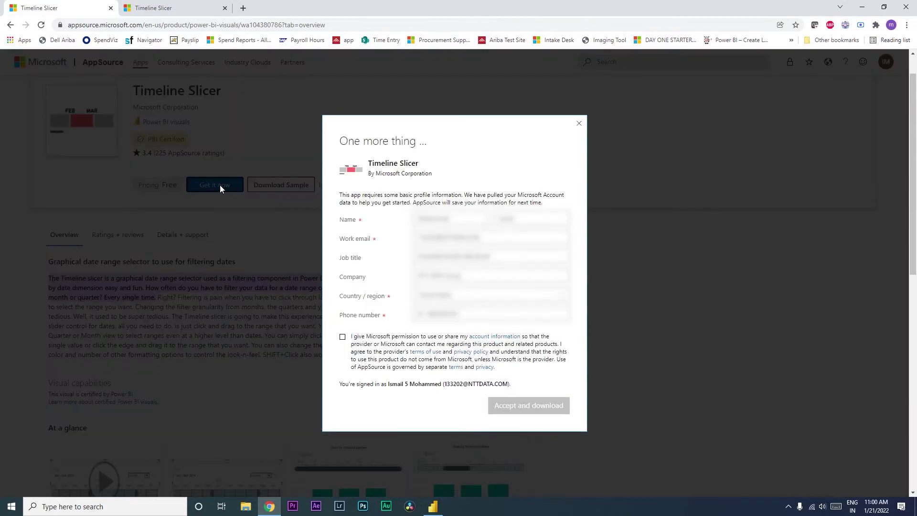
left_click(343, 337)
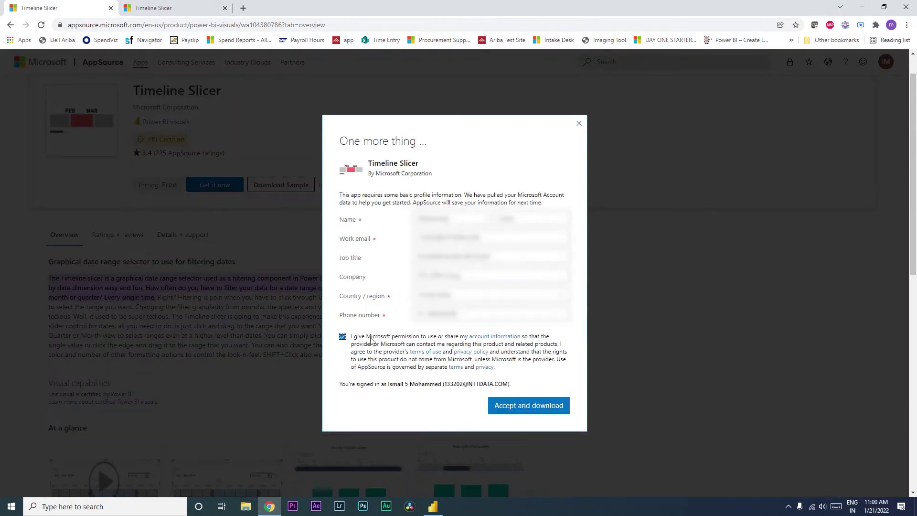
left_click(529, 405)
left_click(433, 506)
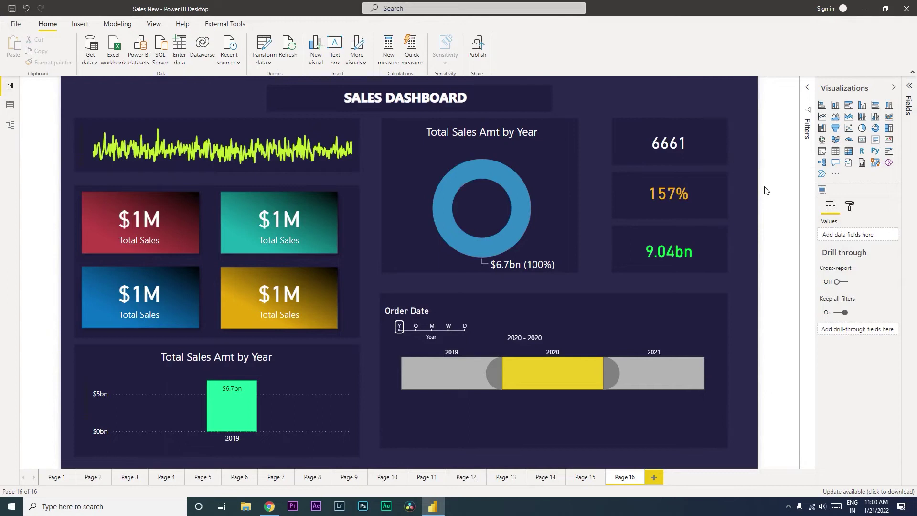
Step: Import the downloaded Timeline .pbiviz from Downloads, updating the existing Timeline visual
left_click(836, 175)
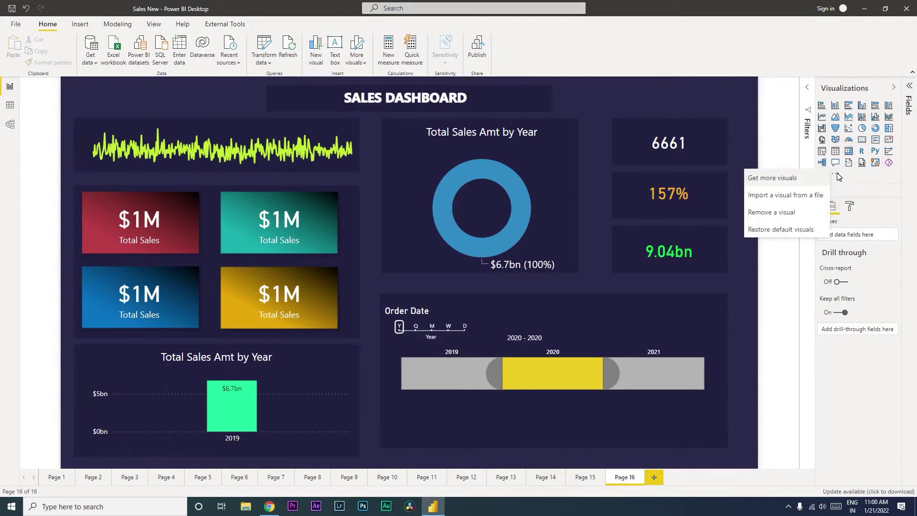
left_click(786, 195)
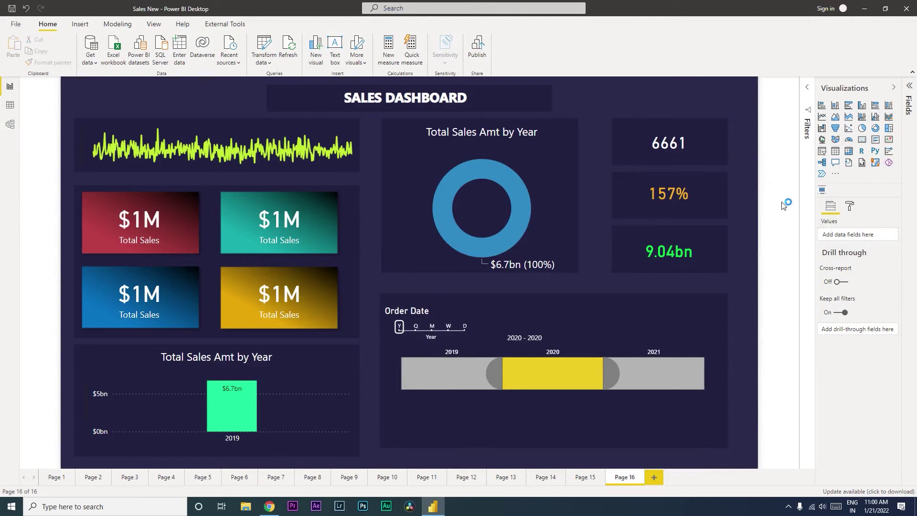
left_click(516, 287)
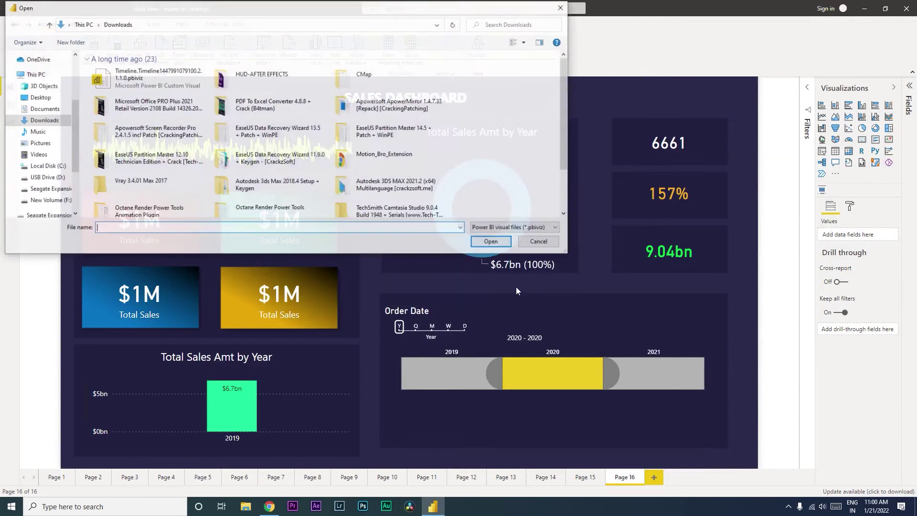
left_click(133, 81)
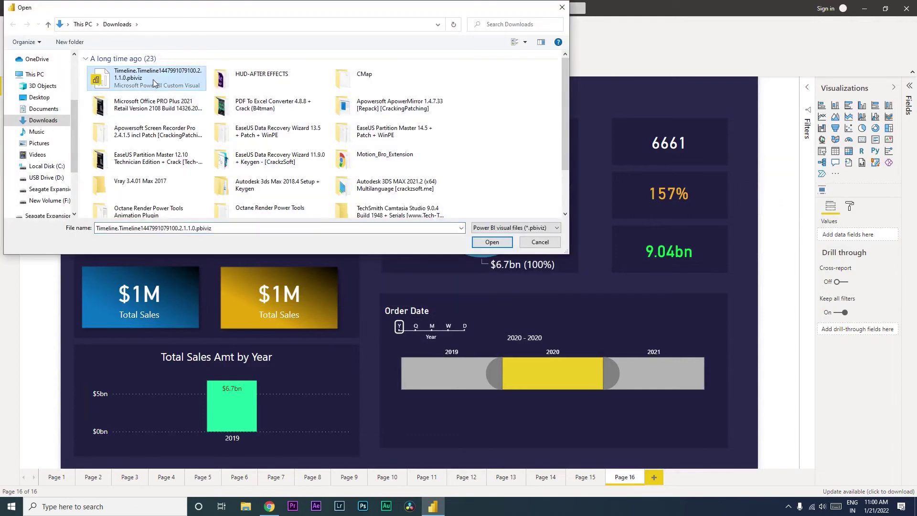
left_click(492, 242)
left_click(505, 272)
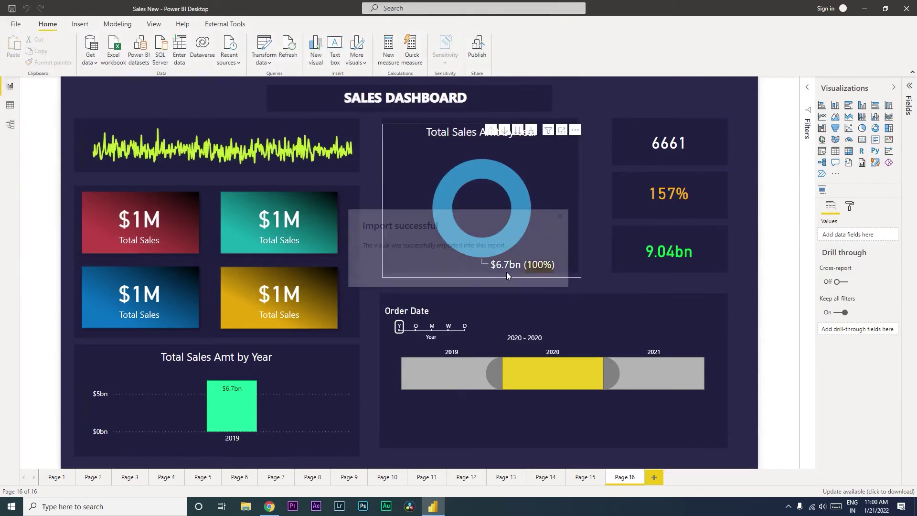
left_click(539, 268)
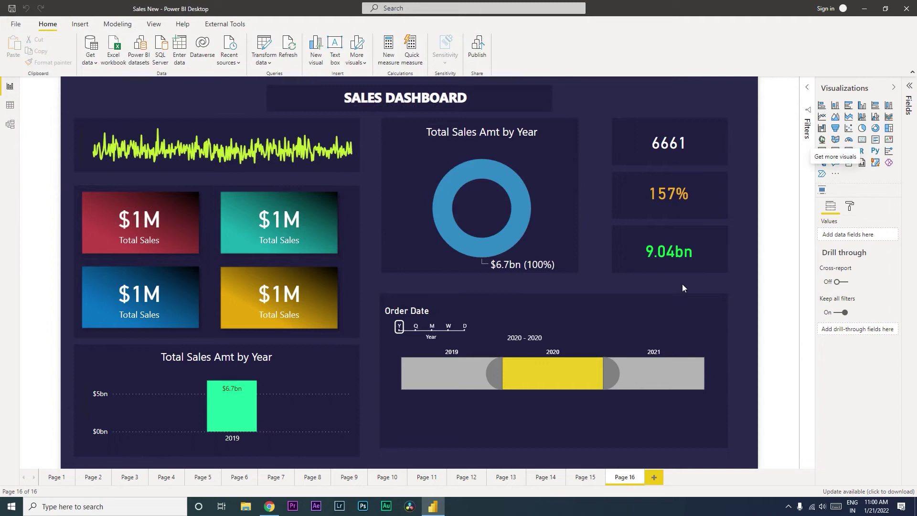
left_click(542, 324)
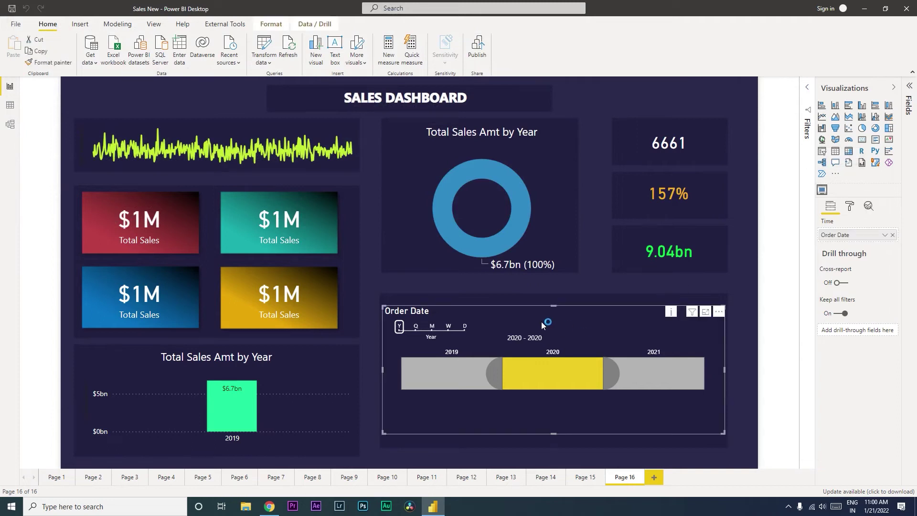
Step: Replace the old Order Date slicer with a new Timeline visual sized to the lower-right area
key("Delete")
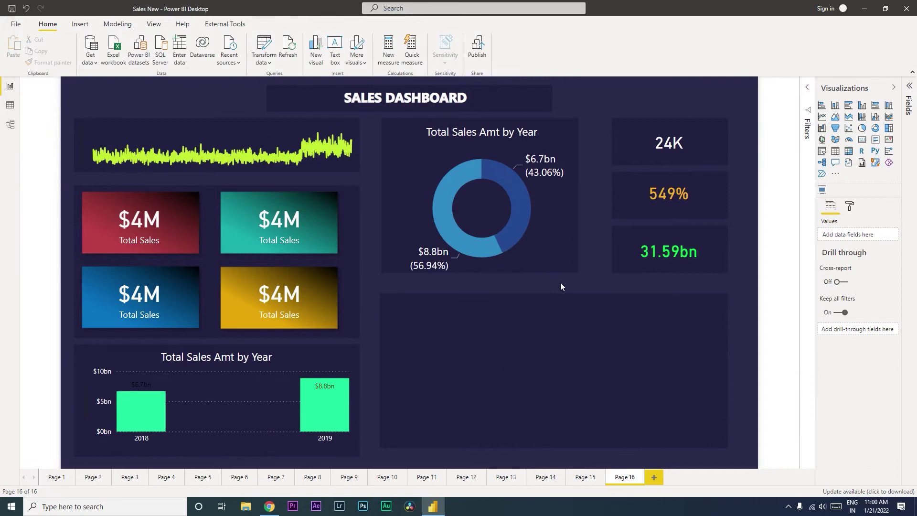
left_click(824, 192)
left_click_drag(520, 375, 520, 323)
left_click_drag(582, 395, 725, 447)
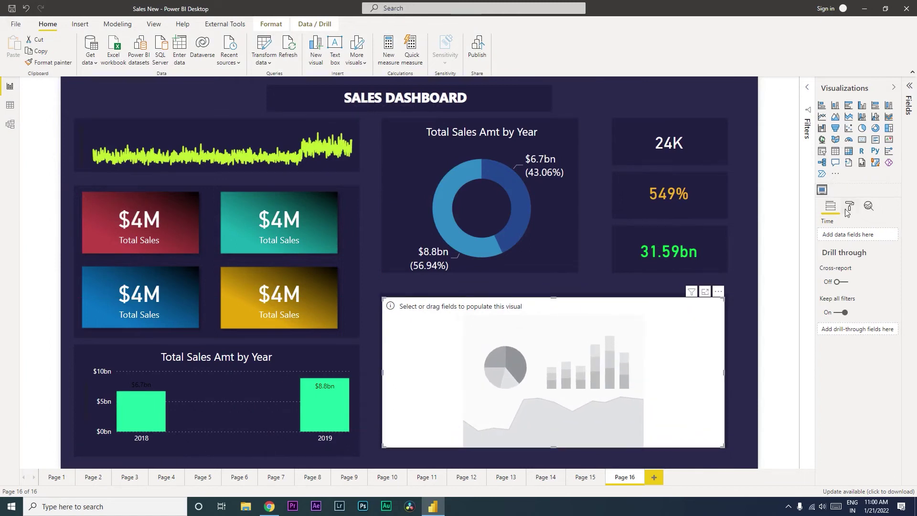
Step: Put Order Date into the Timeline's Time field and collapse the fields list
left_click(910, 87)
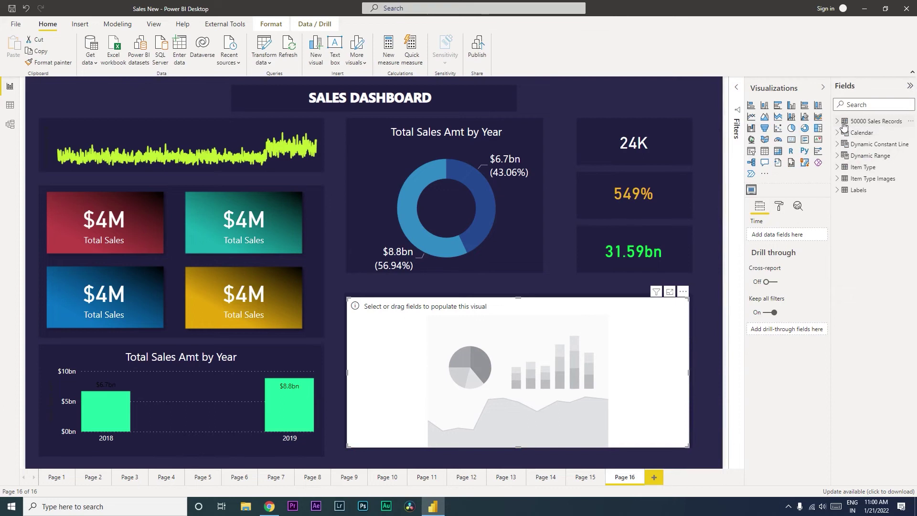
left_click_drag(881, 361, 783, 237)
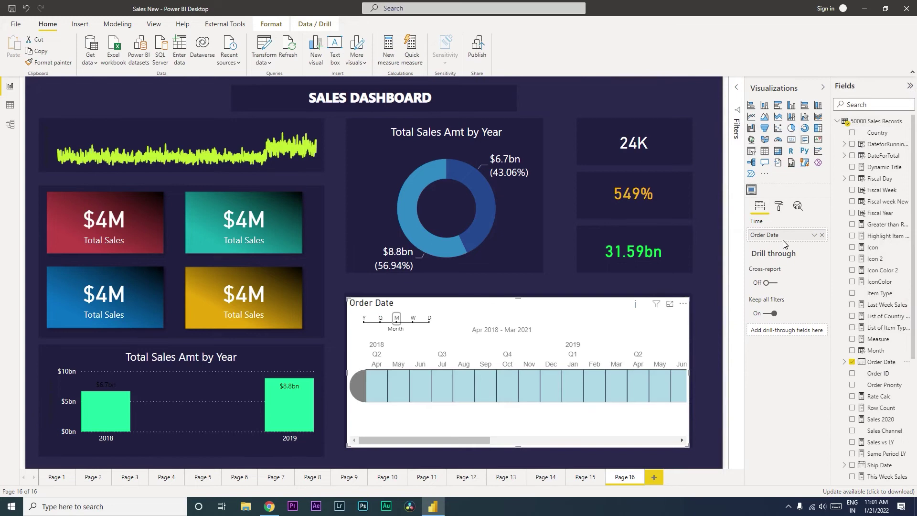
left_click(910, 86)
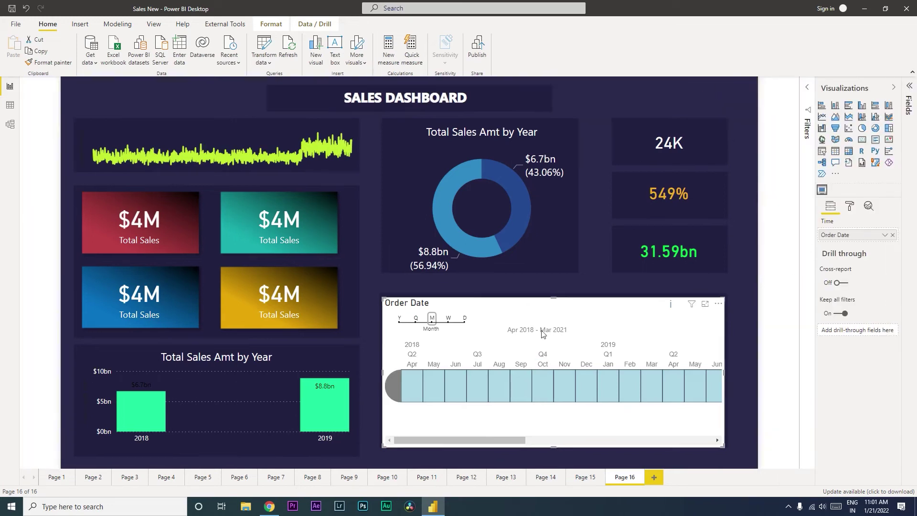
left_click_drag(460, 439, 526, 437)
Step: Turn off the timeline slicer's background and expand its Fiscal Year settings
left_click(850, 209)
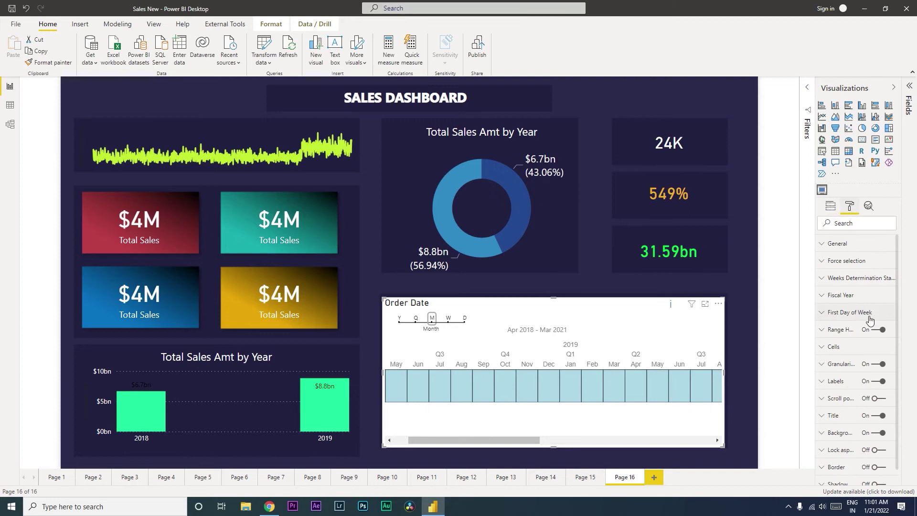
left_click(882, 434)
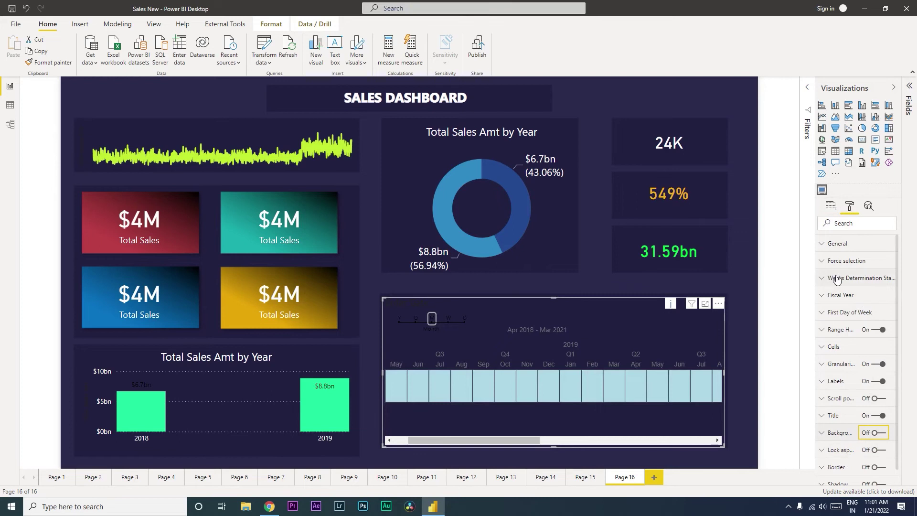
left_click(830, 262)
left_click(829, 262)
left_click(841, 295)
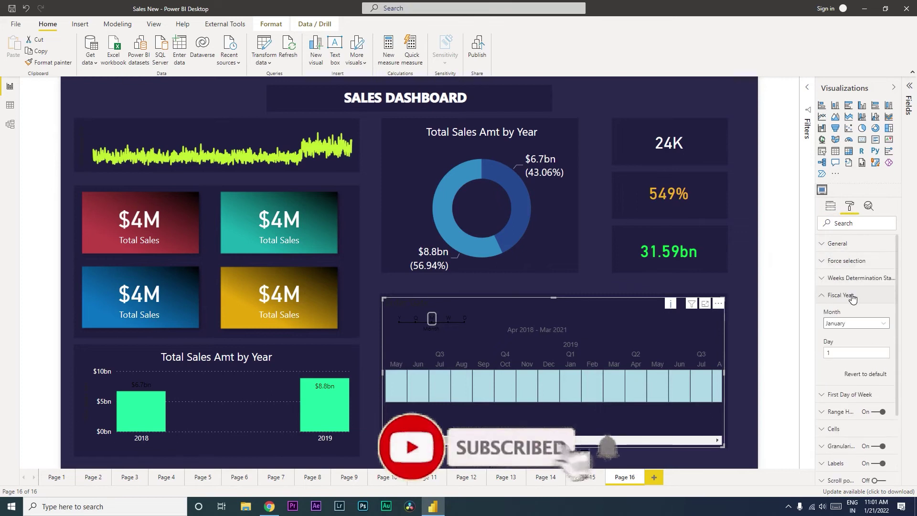
scroll(401, 327, "up", 2)
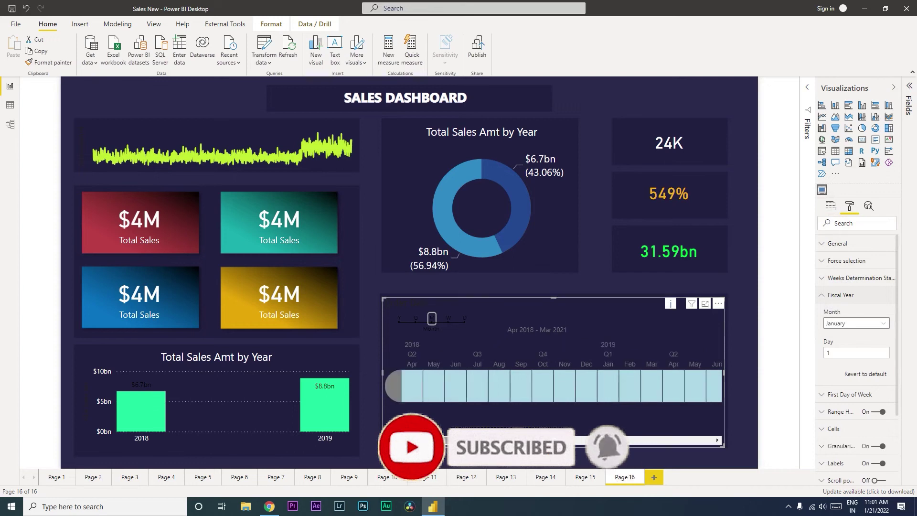
Step: Filter the dashboard to 2019 at year level, then show the timeline by month
left_click(400, 321)
left_click(526, 370)
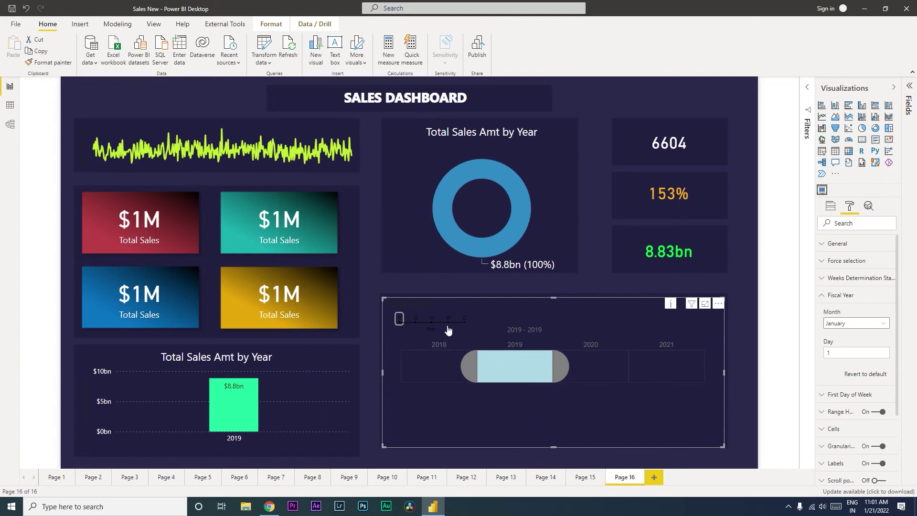
left_click(432, 318)
left_click_drag(463, 440, 528, 439)
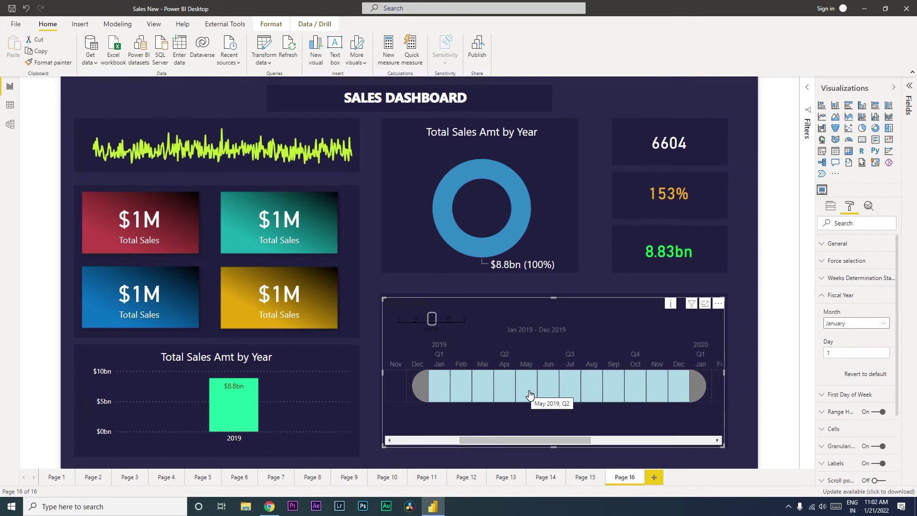
Step: Set the fiscal year start month to April, after briefly trying June
left_click(844, 324)
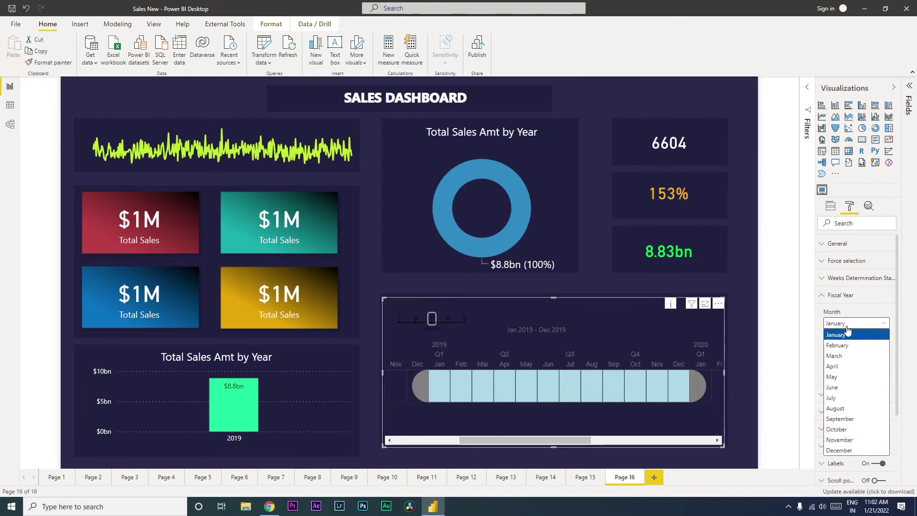
left_click(847, 367)
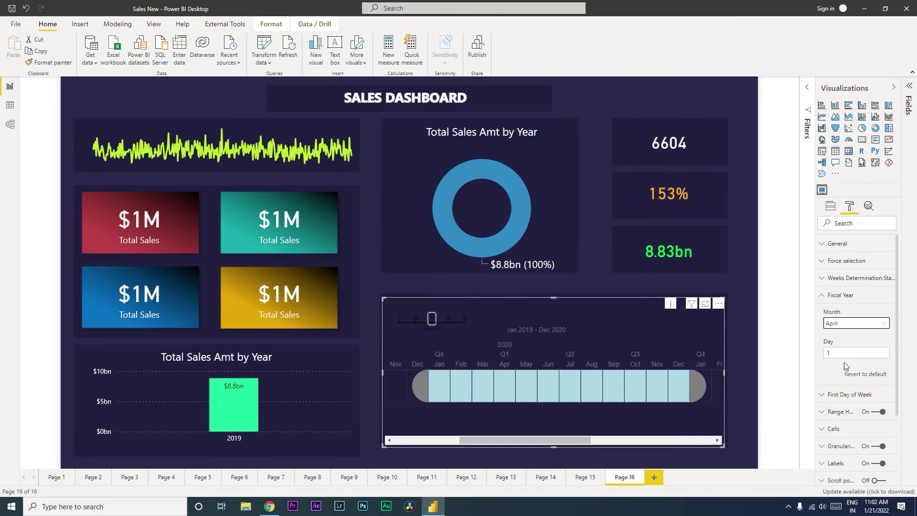
left_click(850, 324)
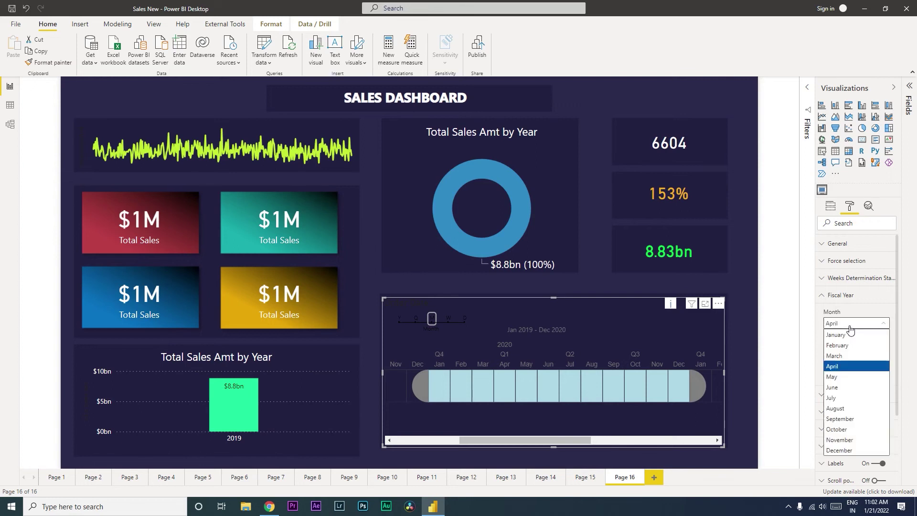
left_click(854, 388)
left_click(853, 328)
left_click(851, 366)
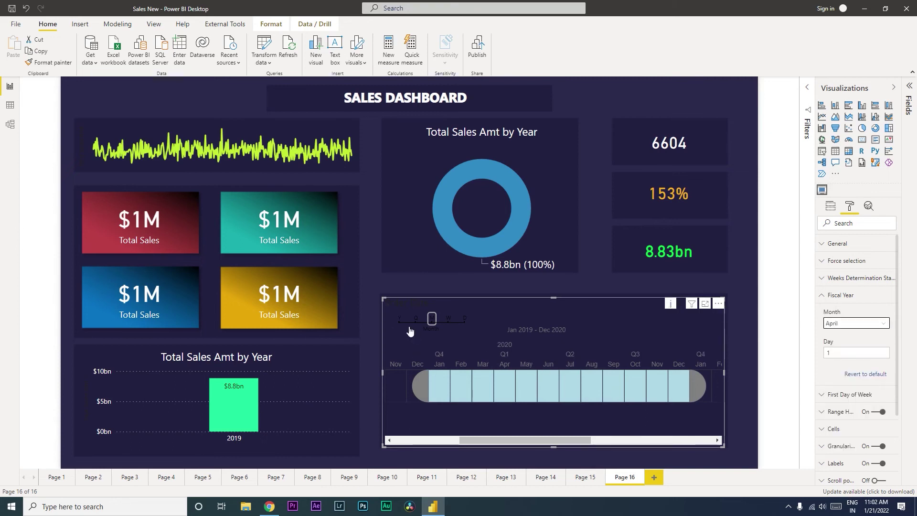
Step: Filter the dashboard to fiscal 2020 at year level, then show the timeline by month
left_click(401, 322)
left_click(572, 367)
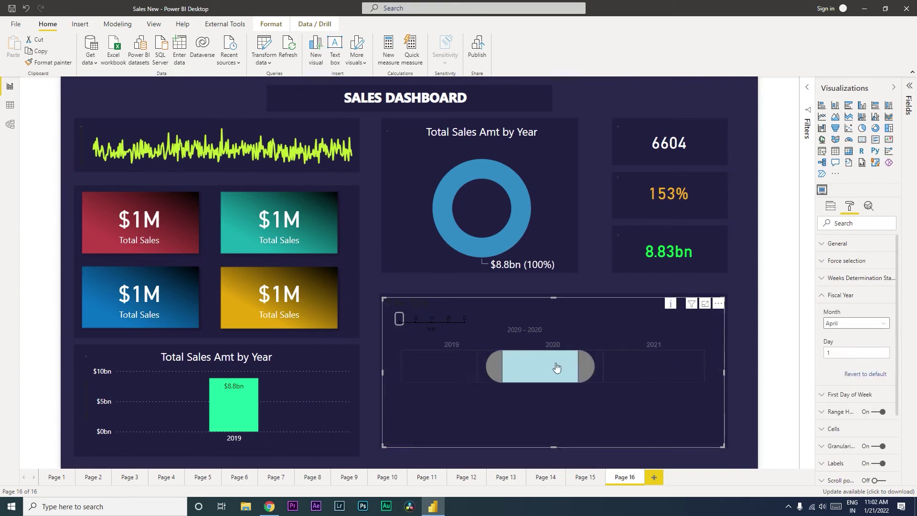
left_click(433, 320)
left_click_drag(474, 438, 566, 440)
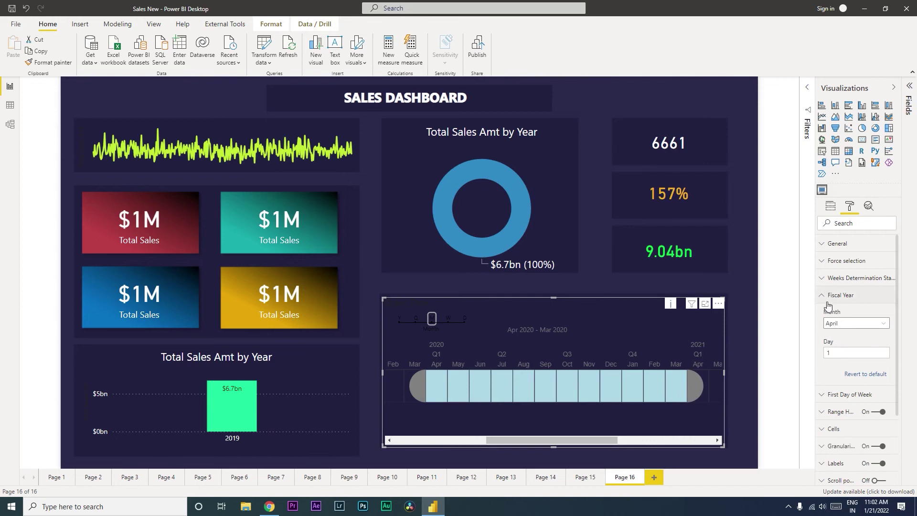
Step: Check the fiscal year start day and keep Sunday as the first day of week
left_click(823, 354)
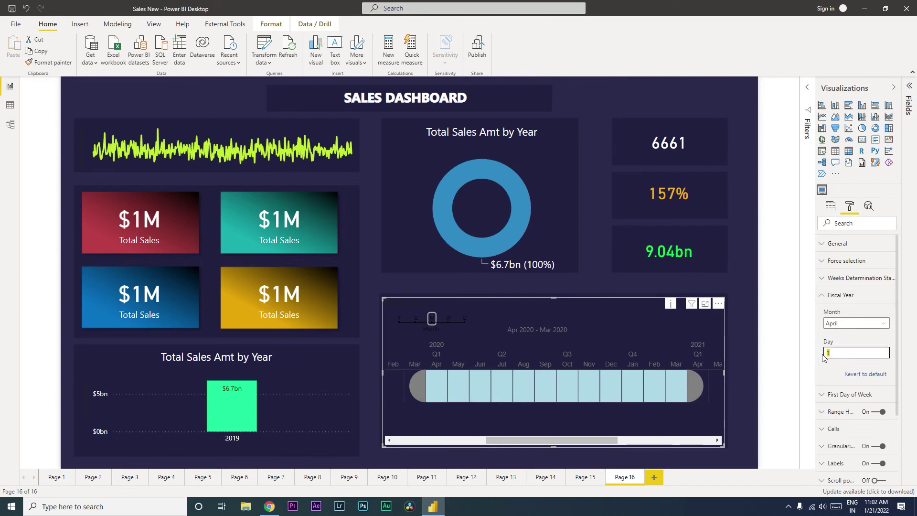
left_click(824, 299)
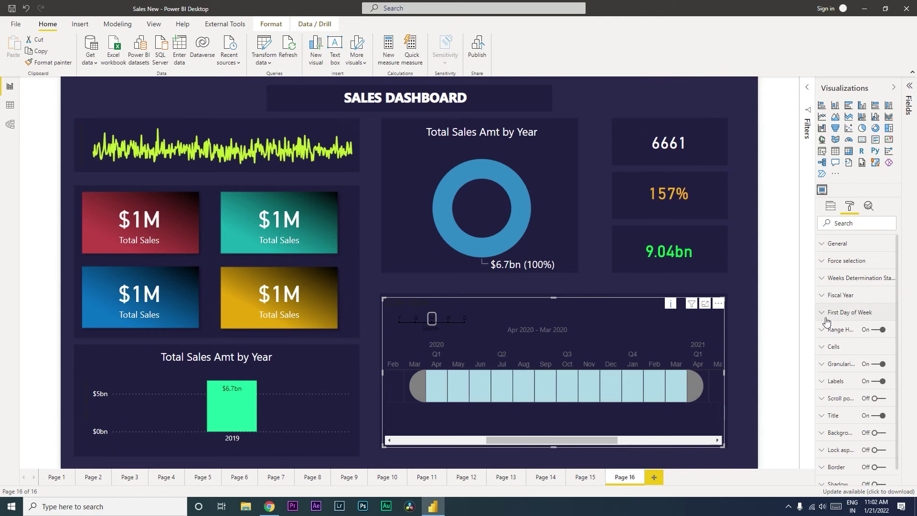
left_click(826, 318)
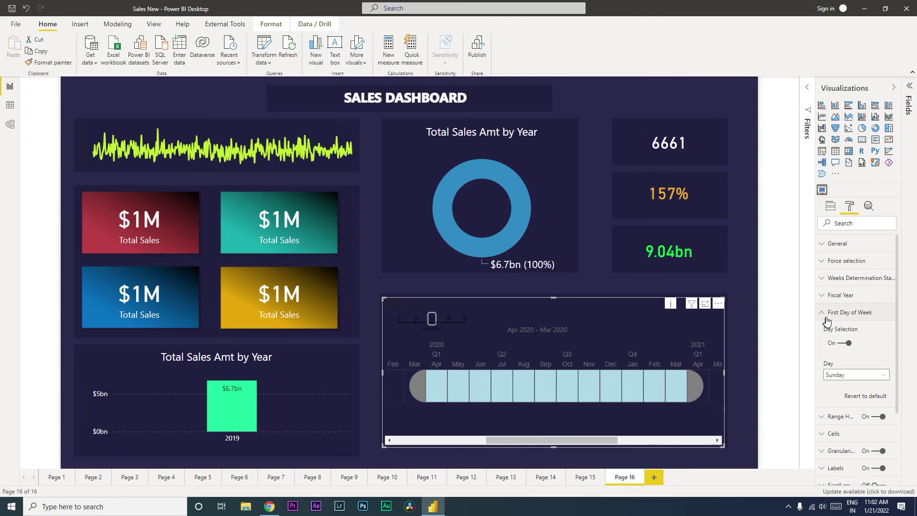
left_click(853, 380)
left_click(861, 382)
left_click(828, 318)
Step: Set the Range Header font colour to white
left_click(828, 331)
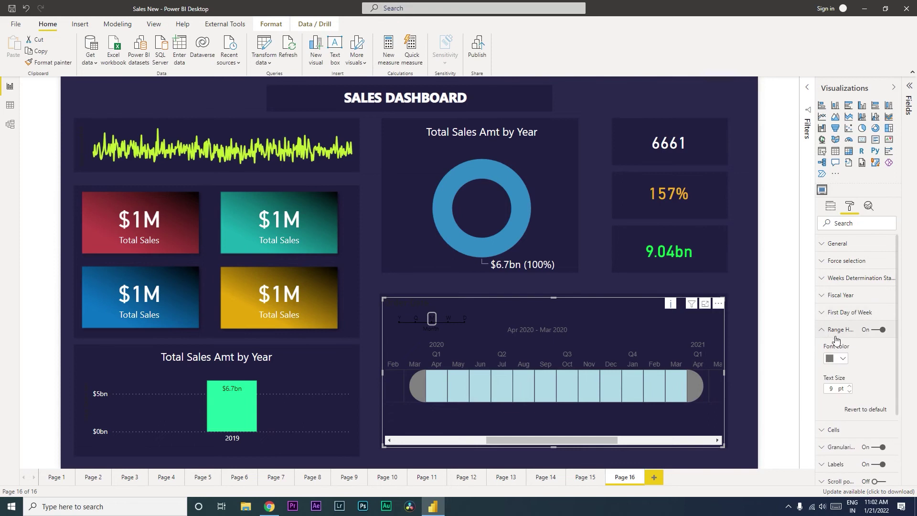
left_click(845, 358)
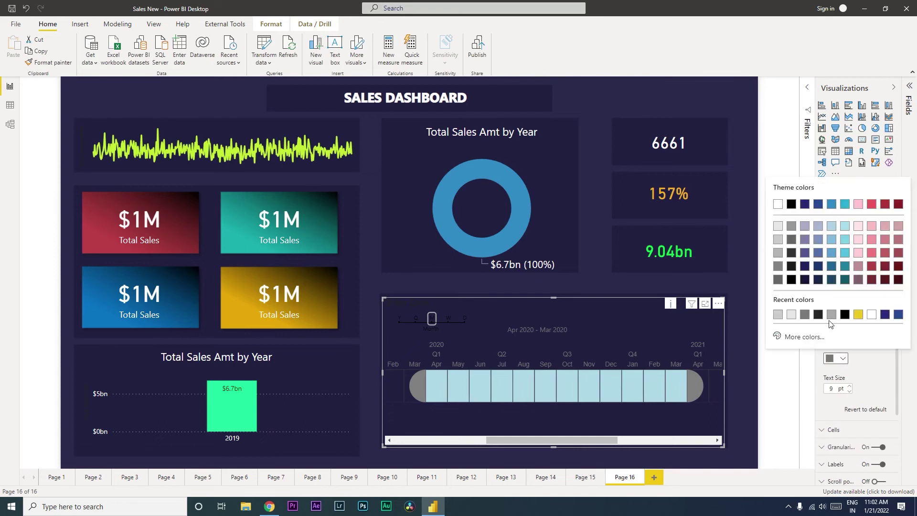
left_click(779, 204)
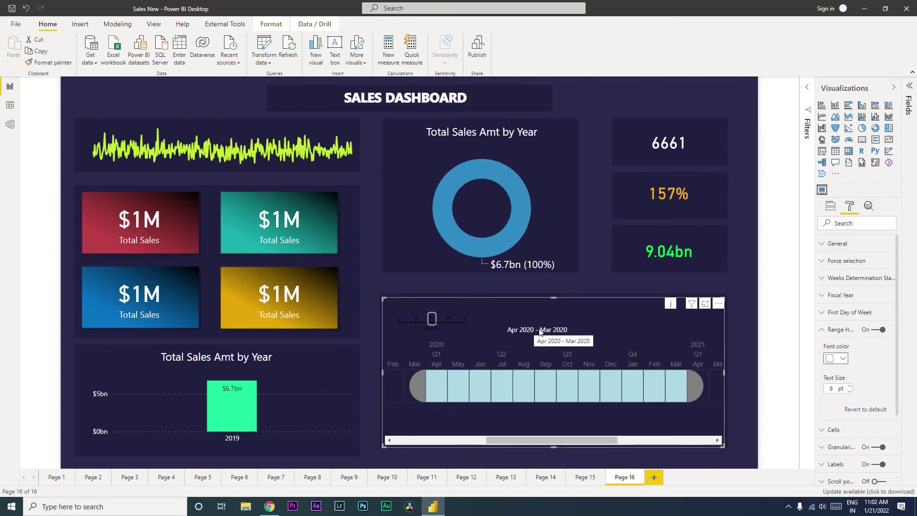
left_click(825, 330)
Step: Colour the selected cells yellow and the unselected cells grey
left_click(827, 349)
scroll(862, 375, "down", 1)
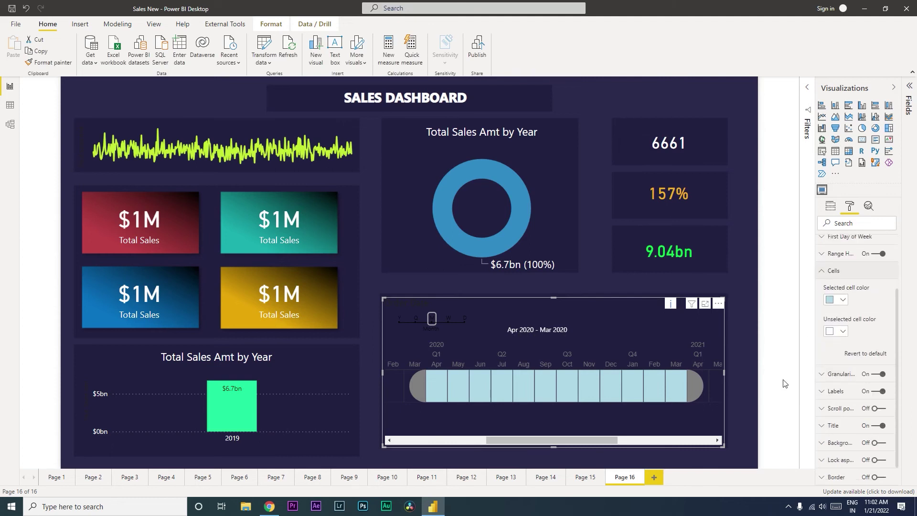
left_click(844, 304)
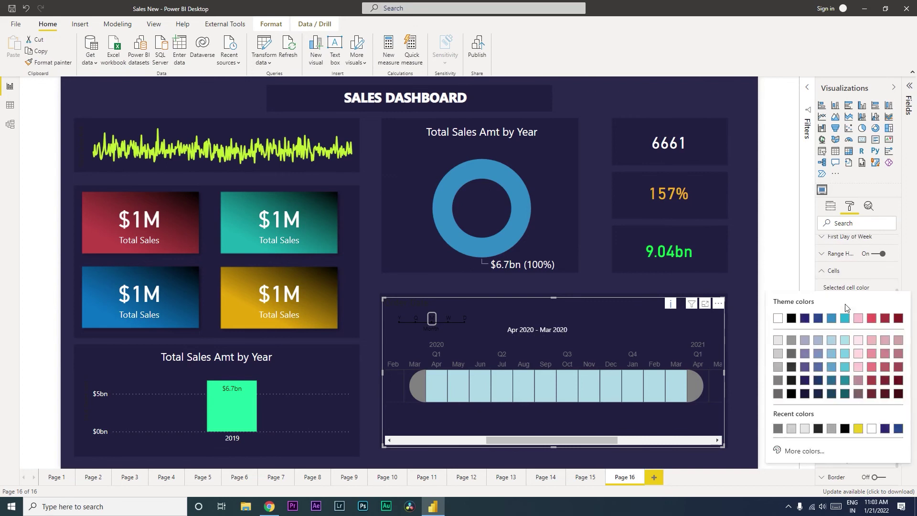
left_click(858, 428)
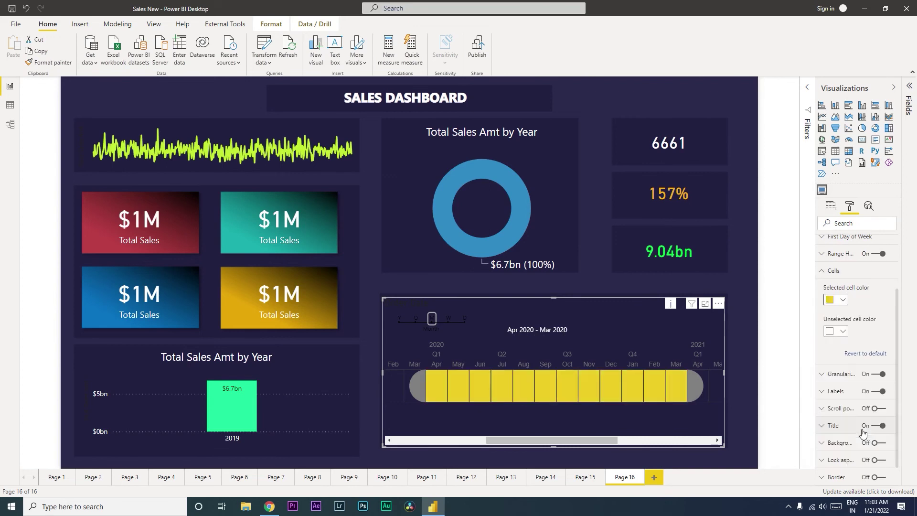
left_click(843, 332)
left_click(779, 203)
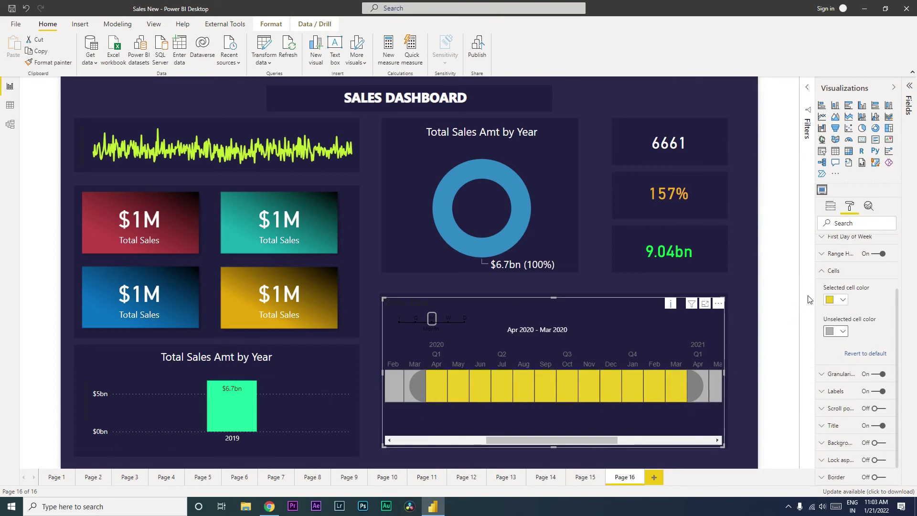
left_click(823, 276)
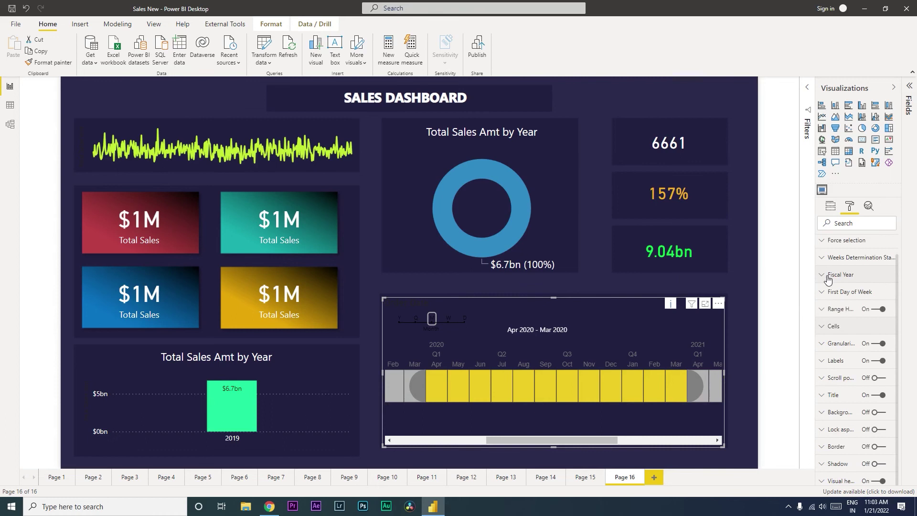
Step: Hide the granularity selector and range header, then turn both back on
left_click(836, 343)
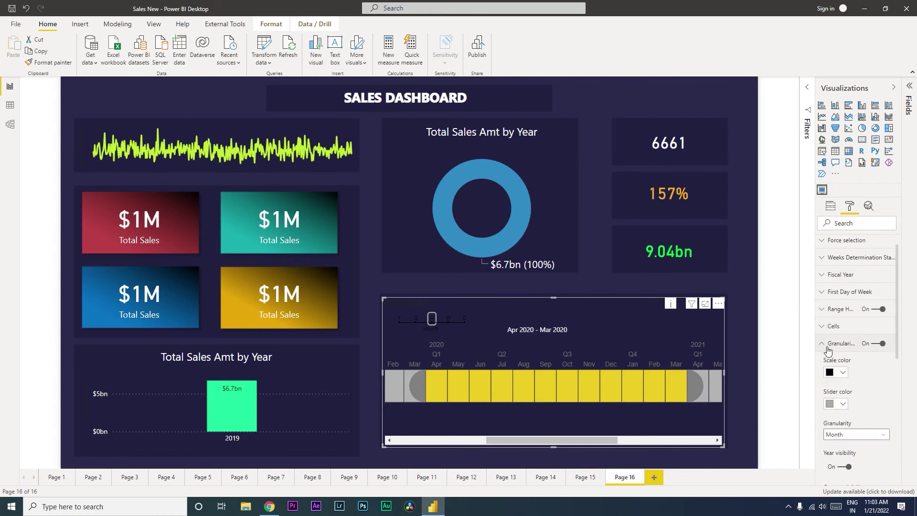
left_click(882, 344)
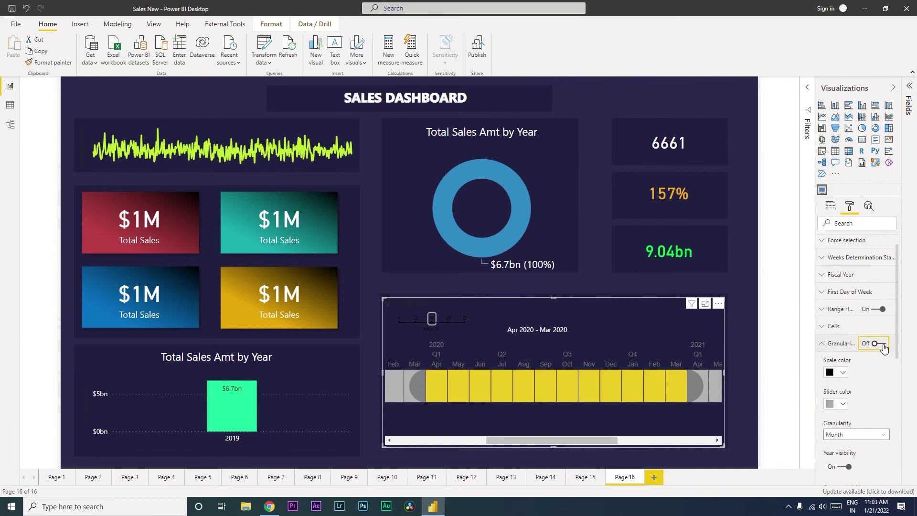
left_click(879, 309)
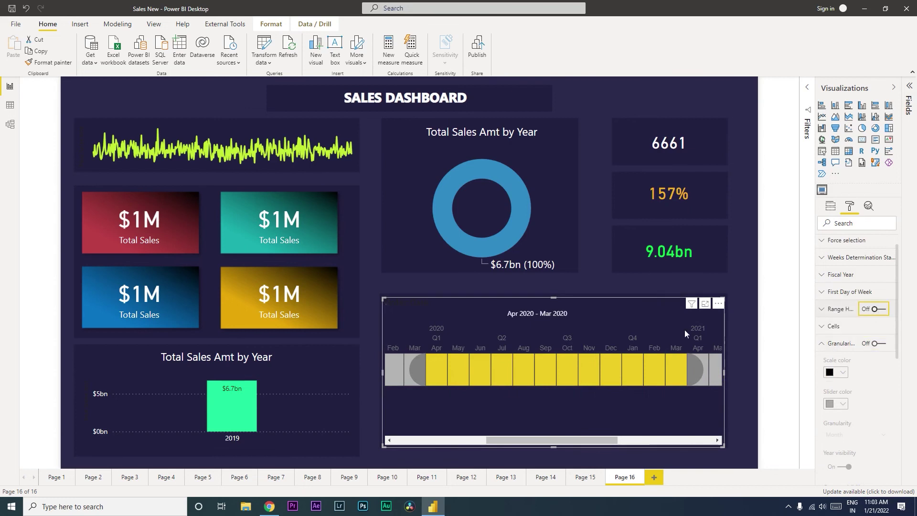
left_click(878, 310)
left_click(878, 343)
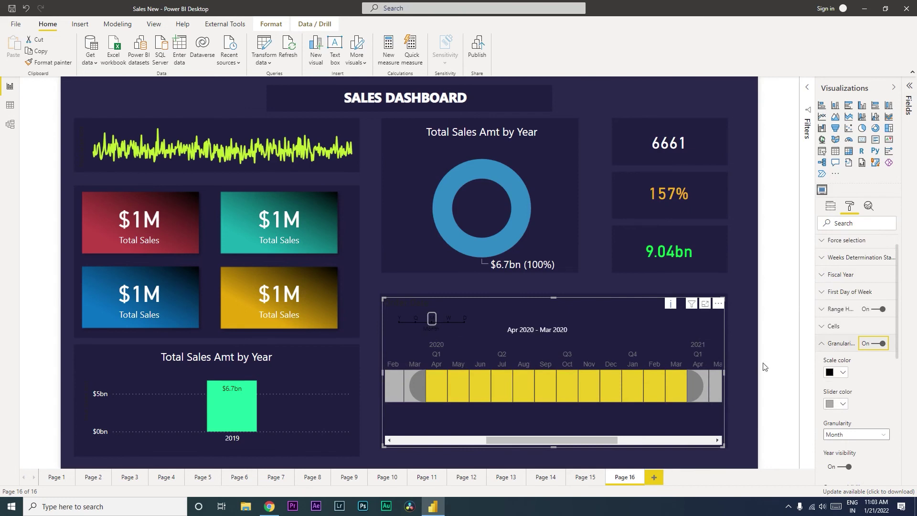
left_click_drag(897, 328, 896, 364)
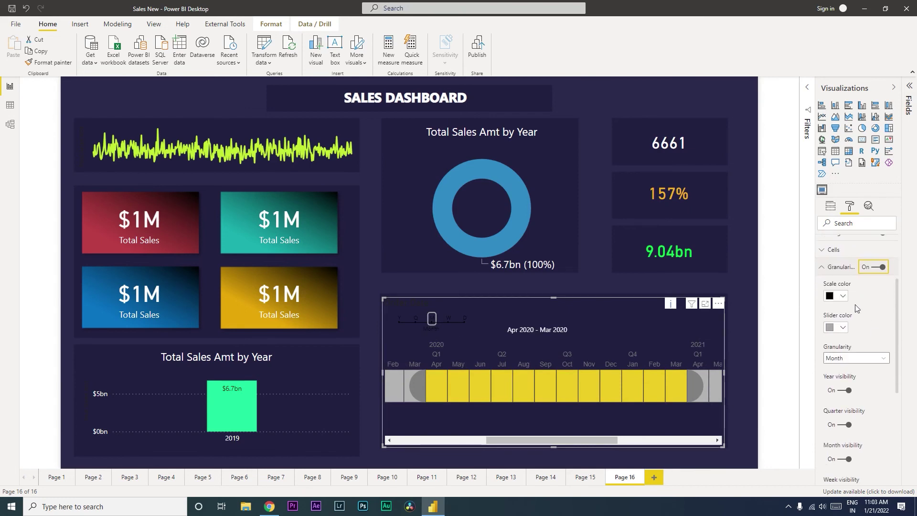
Step: Set the granularity Scale color and Slider color to white
left_click(844, 297)
left_click(780, 315)
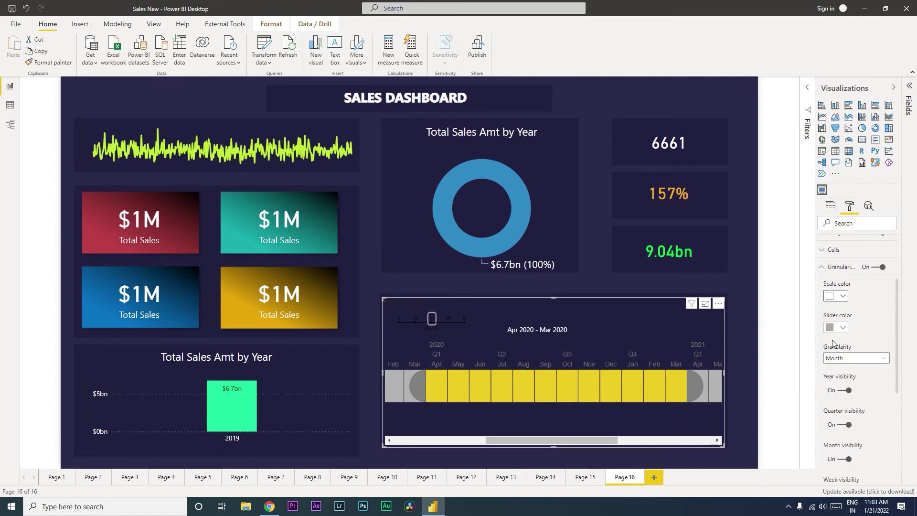
left_click(844, 330)
left_click(779, 346)
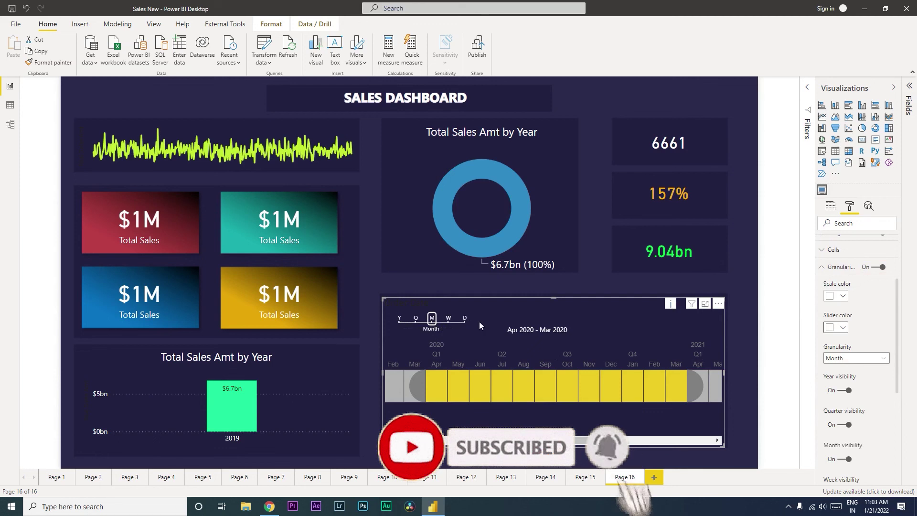
Step: Hide the Day and Quarter granularity steps, then restore both
scroll(893, 339, "down", 3)
scroll(894, 339, "down", 2)
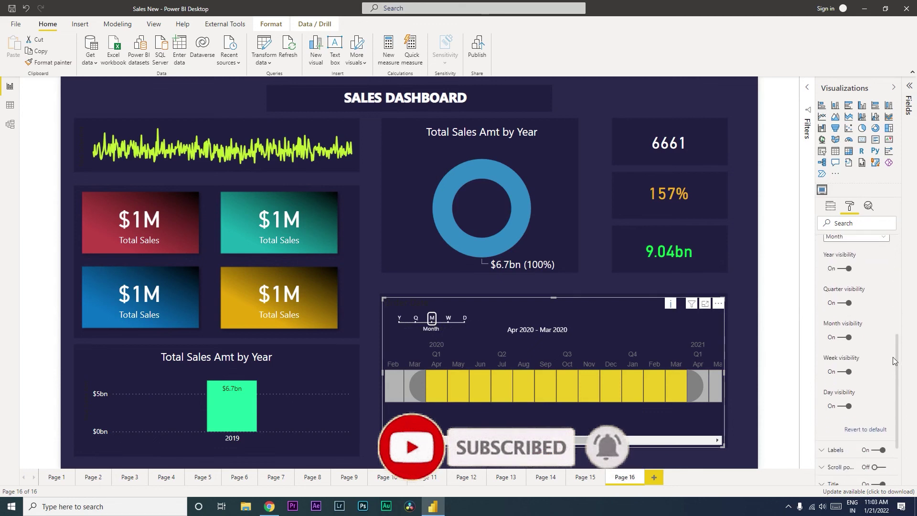
left_click(844, 406)
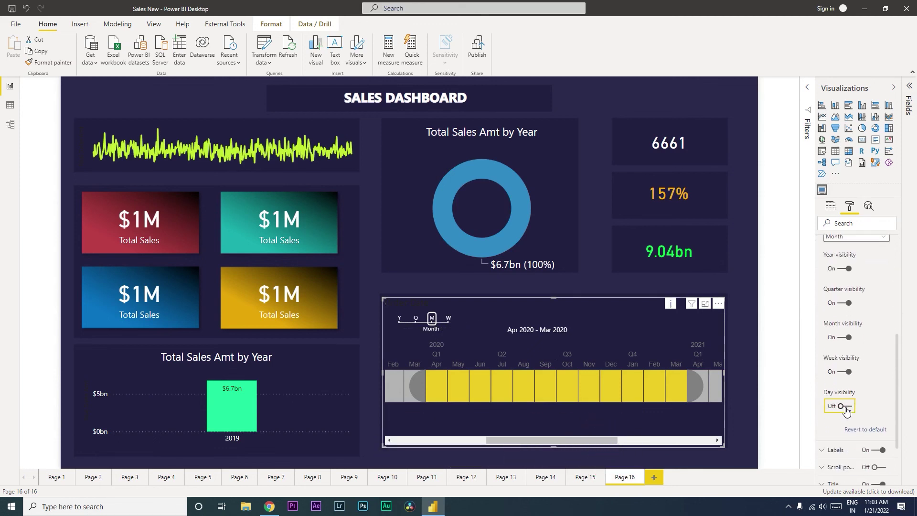
left_click(845, 303)
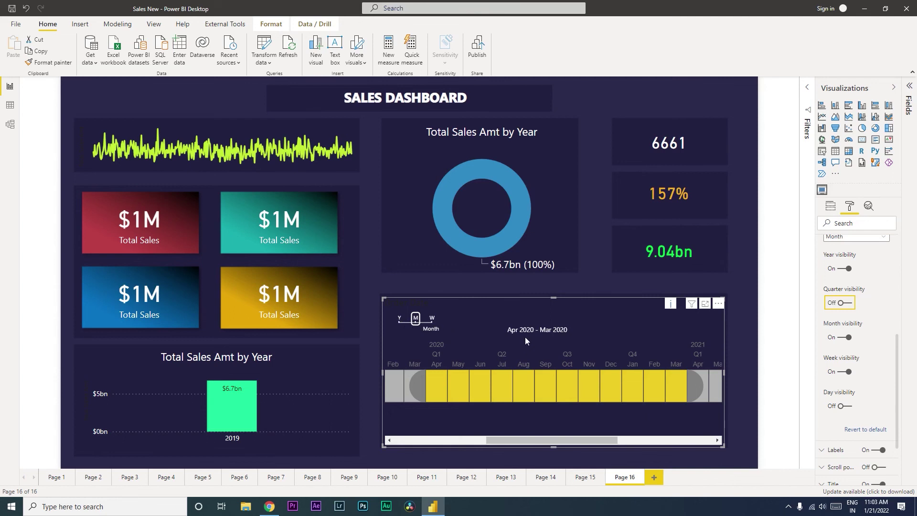
left_click(846, 304)
left_click(845, 406)
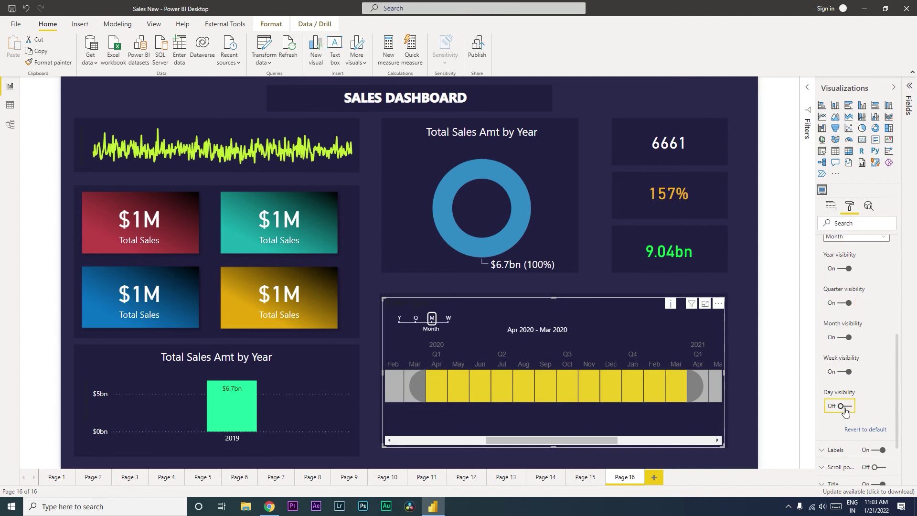
scroll(875, 332, "up", 2)
scroll(882, 391, "down", 5)
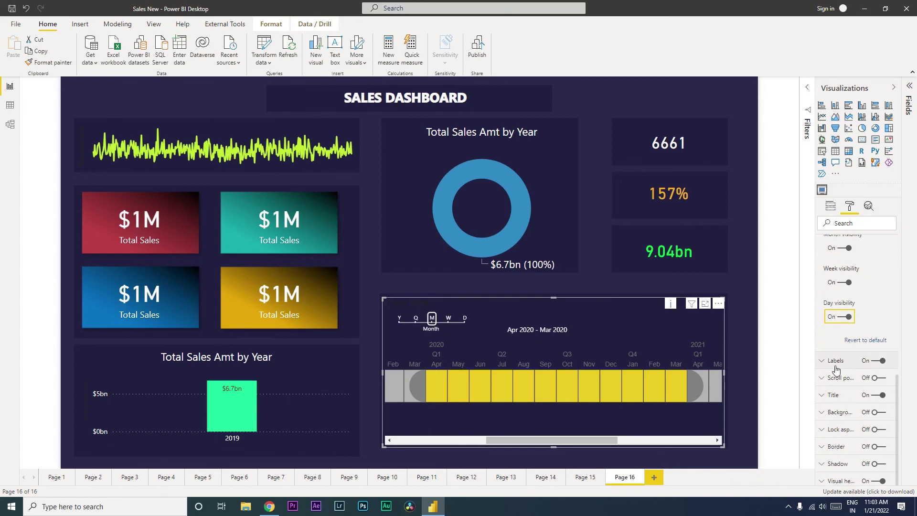
Step: Toggle the timeline's period labels off and on and set their font colour to white
scroll(884, 378, "down", 2)
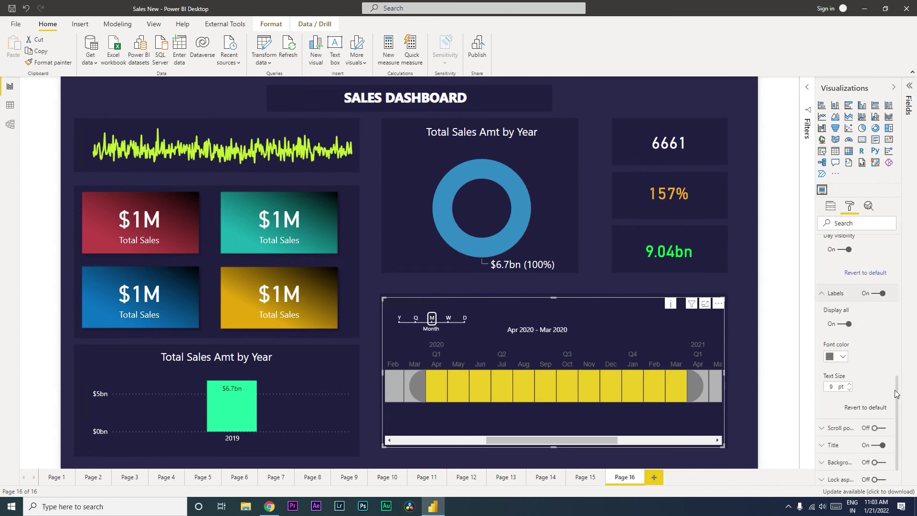
left_click(881, 301)
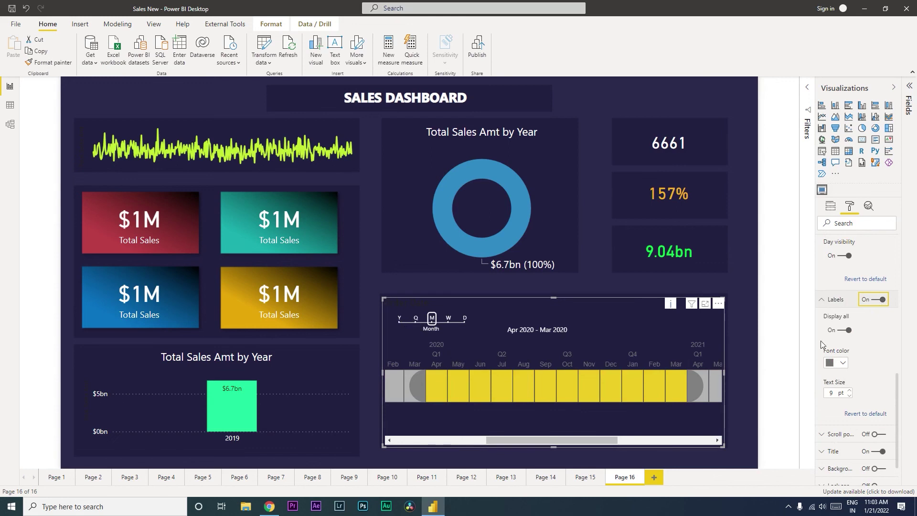
left_click(881, 301)
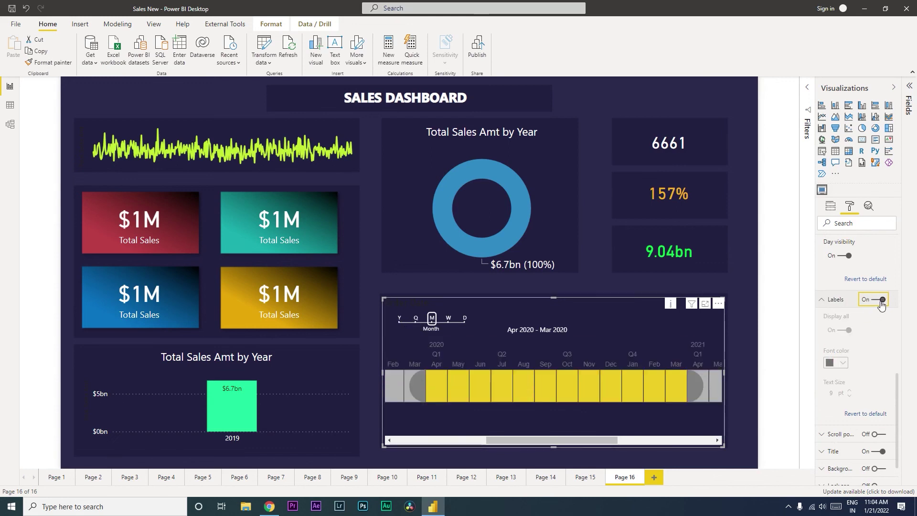
left_click(840, 365)
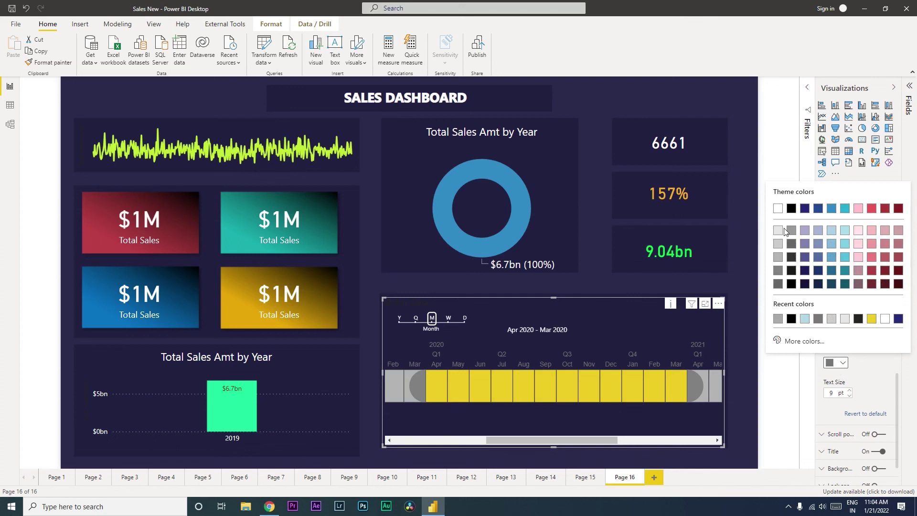
left_click(778, 212)
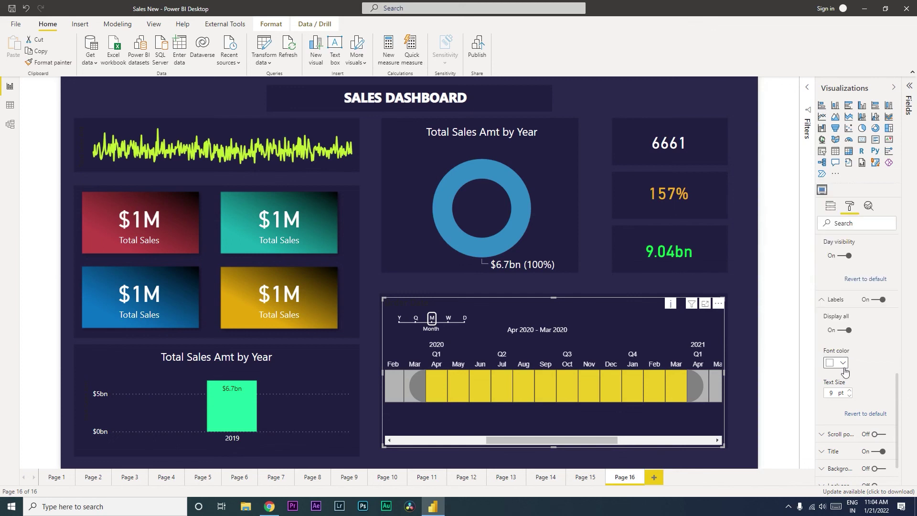
scroll(897, 391, "down", 2)
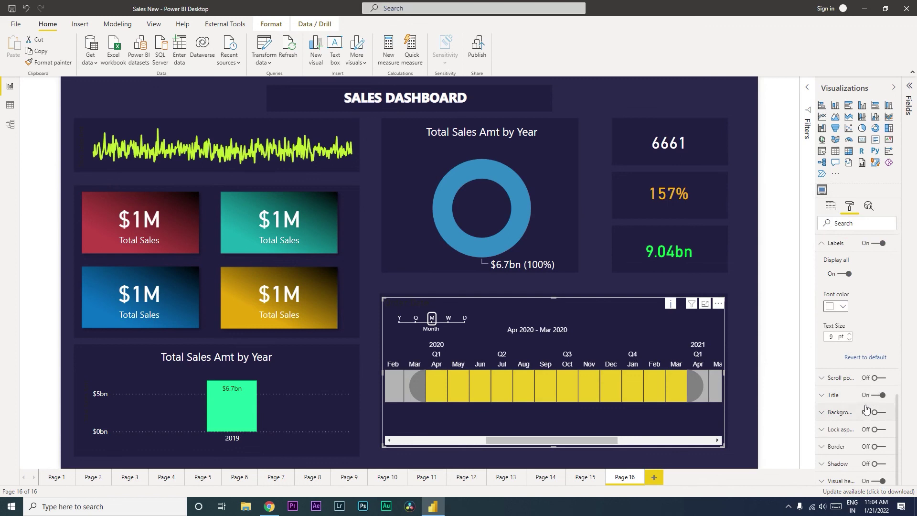
left_click(826, 396)
Step: Keep the timeline slicer's title text 'Order Date' and set its font color to white
scroll(899, 367, "down", 4)
left_click(829, 301)
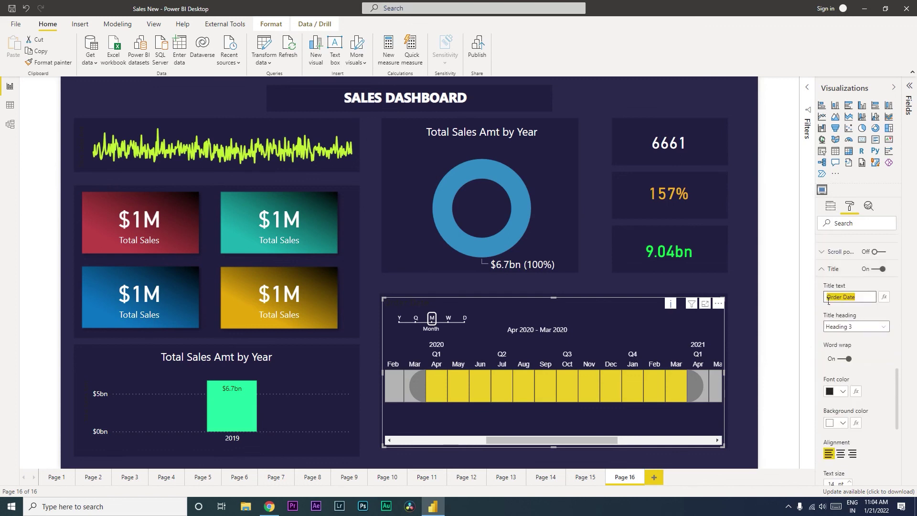
left_click(843, 392)
left_click(778, 237)
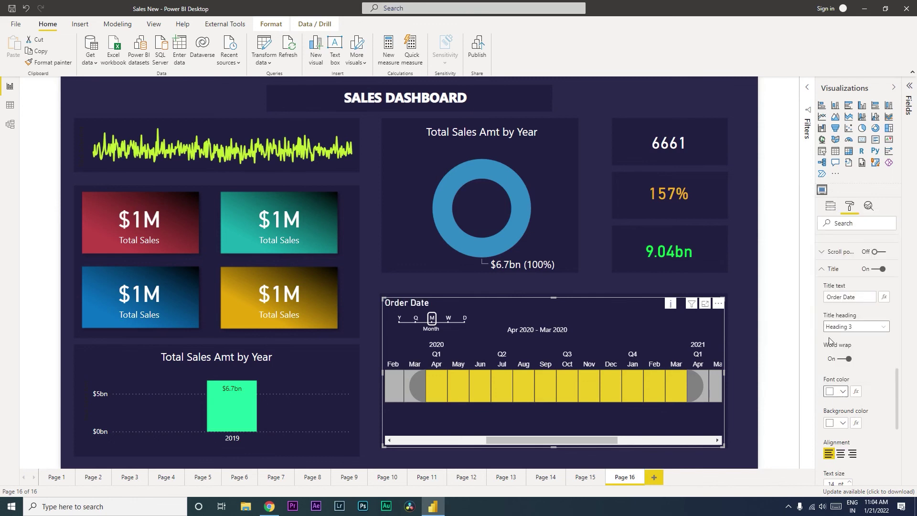
left_click_drag(895, 379, 897, 454)
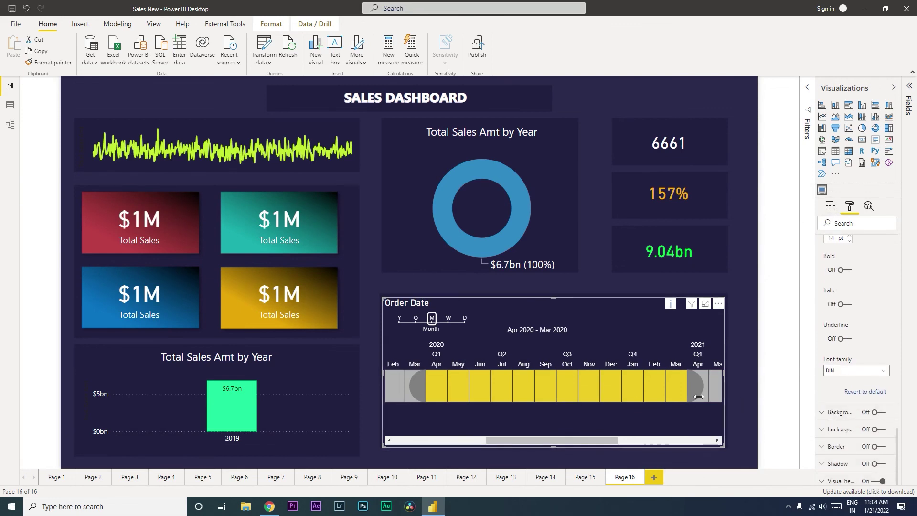
left_click_drag(532, 443, 448, 438)
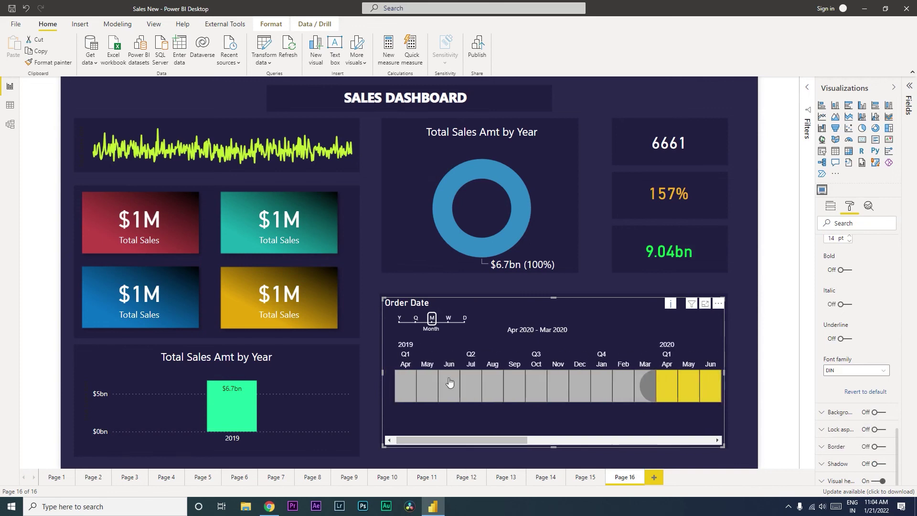
Step: Select 2021 in the timeline's yearly view, then check it at quarterly and monthly granularity
left_click(401, 318)
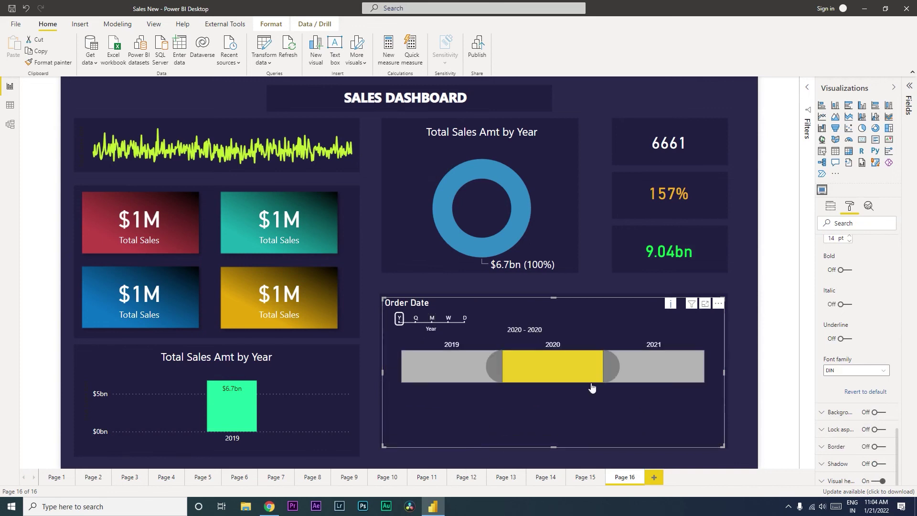
left_click(649, 373)
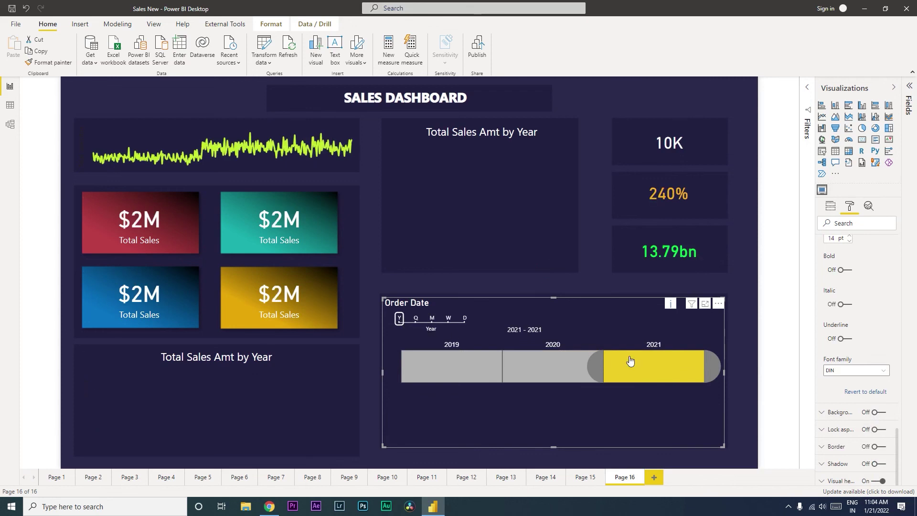
left_click(415, 318)
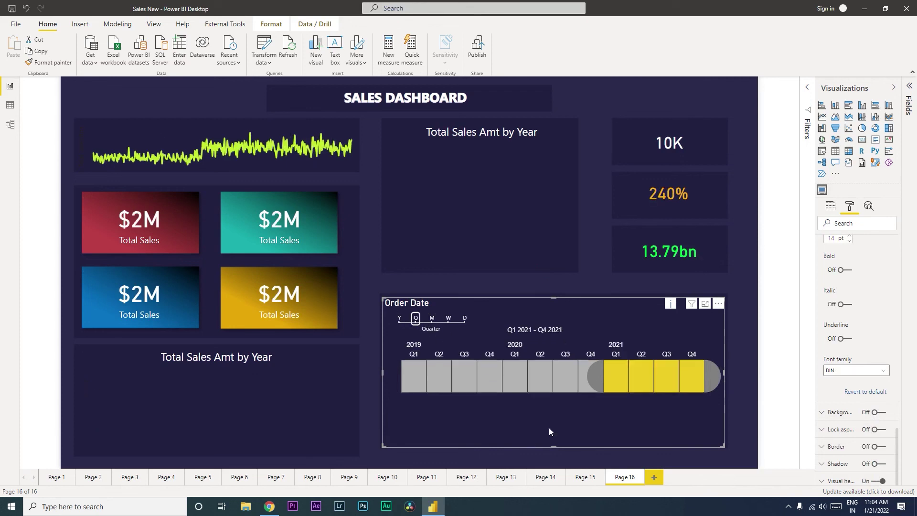
left_click(432, 318)
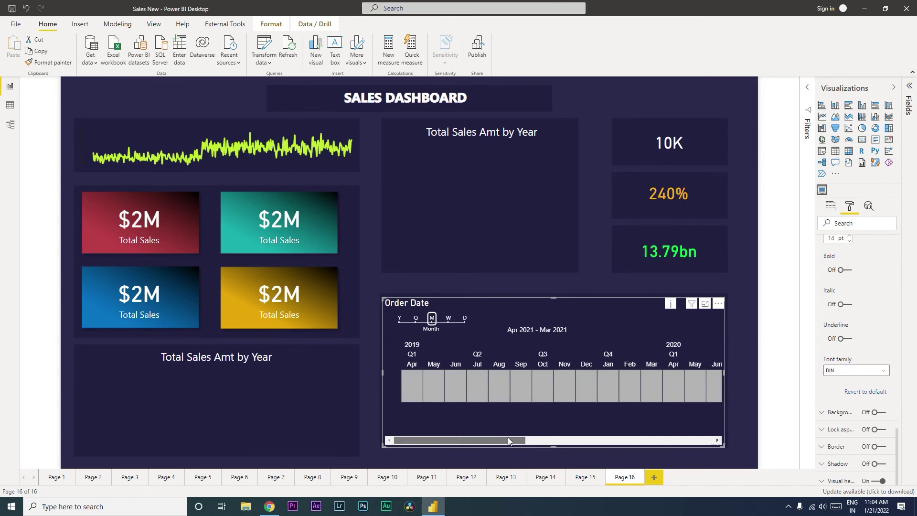